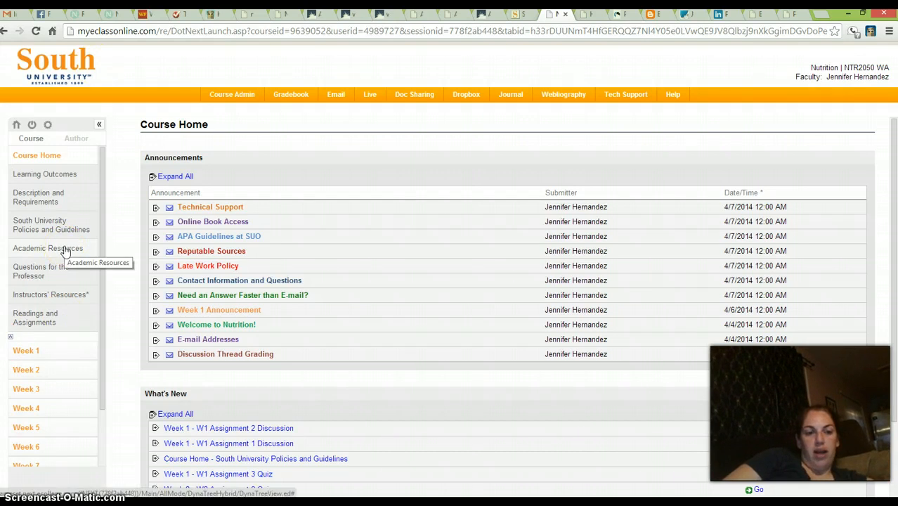
View the course's Academic Resources, launch APA Resources through the library, and close the library page
click(64, 250)
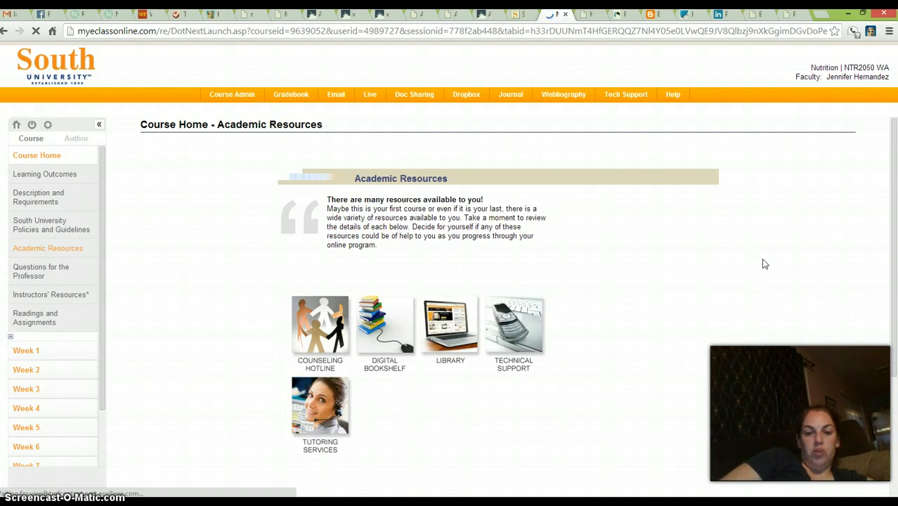
scroll(758, 294, down, 1)
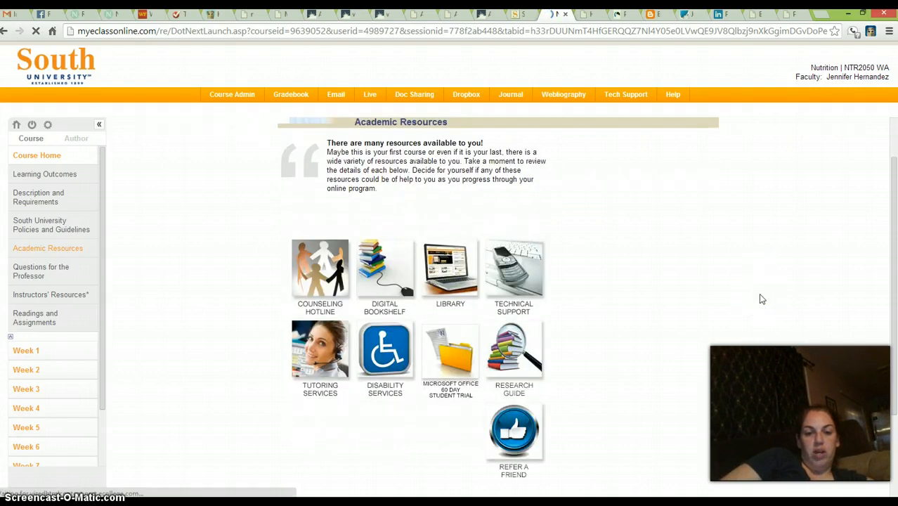
scroll(760, 296, down, 2)
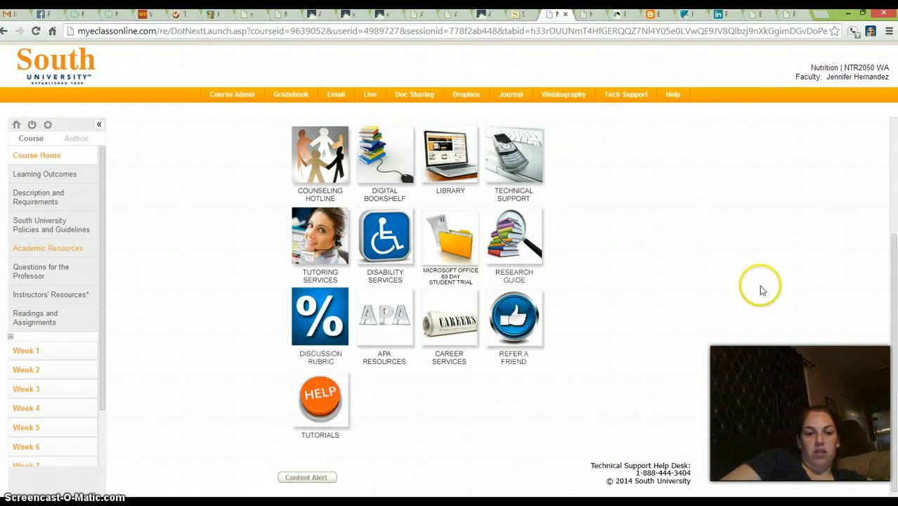
scroll(759, 285, up, 1)
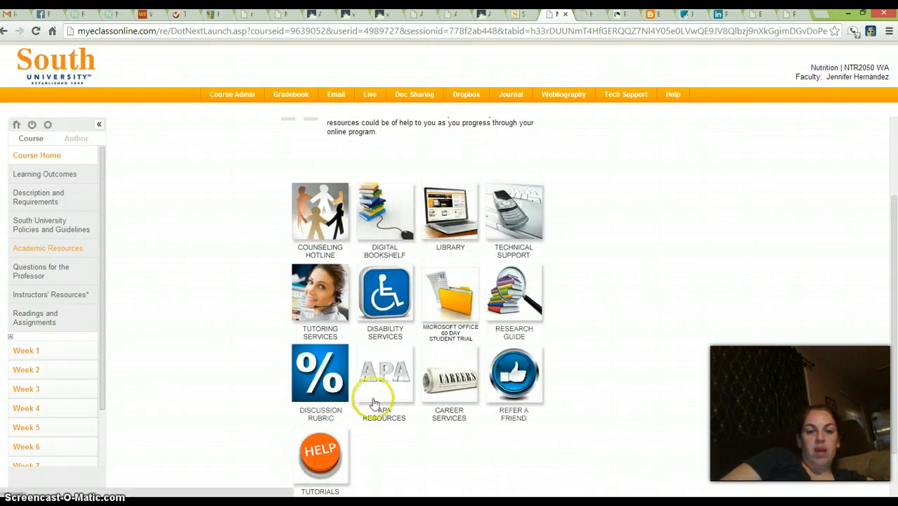
click(375, 377)
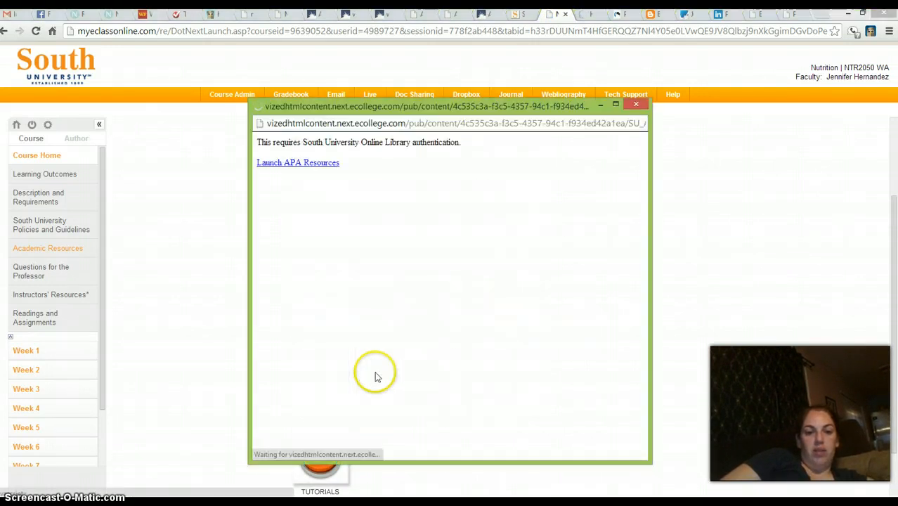
click(313, 164)
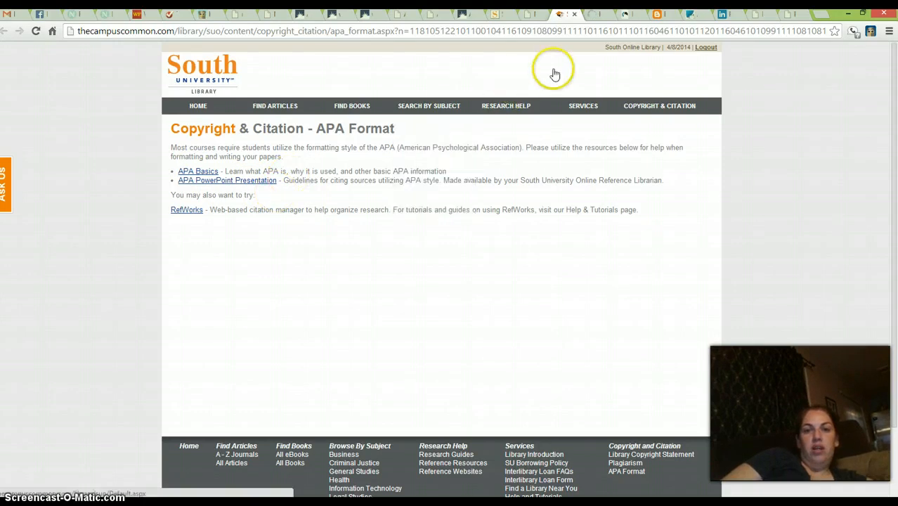
click(574, 15)
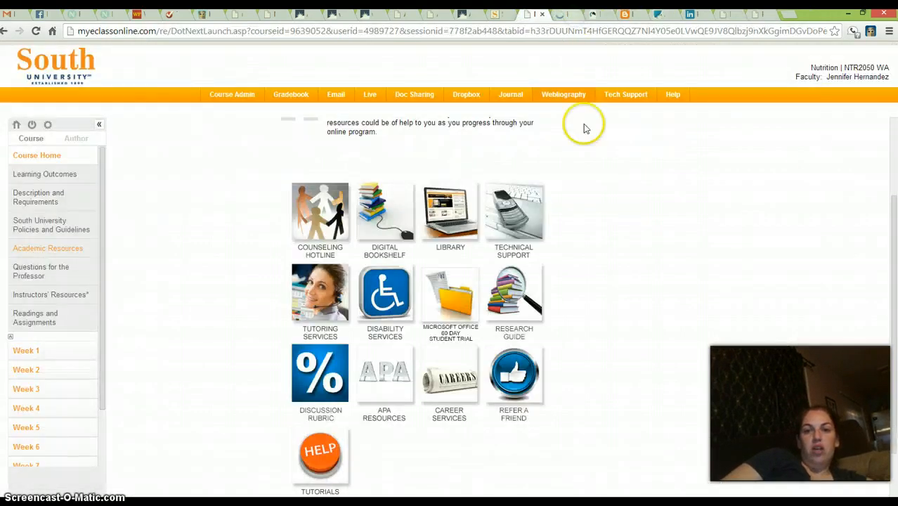
Switch to the Purdue OWL General Format page and look over its APA Formatting and Style Guide topics
click(797, 16)
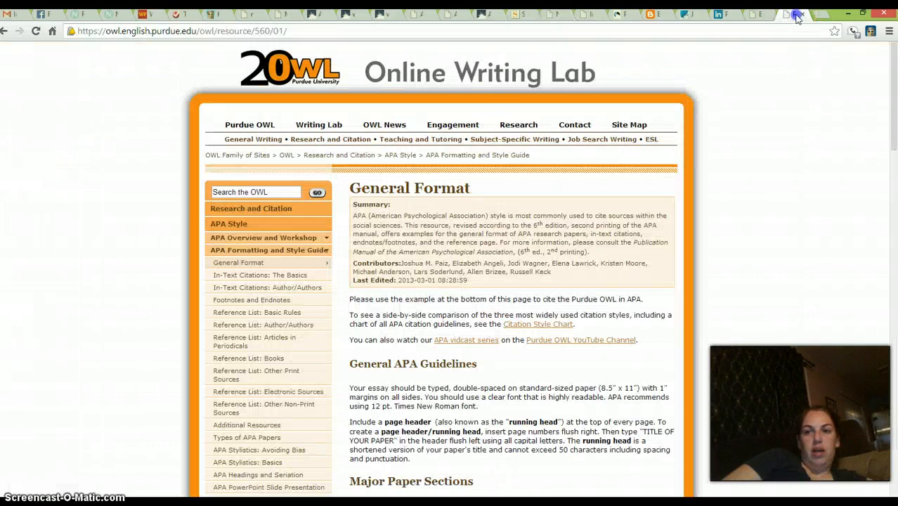
click(757, 184)
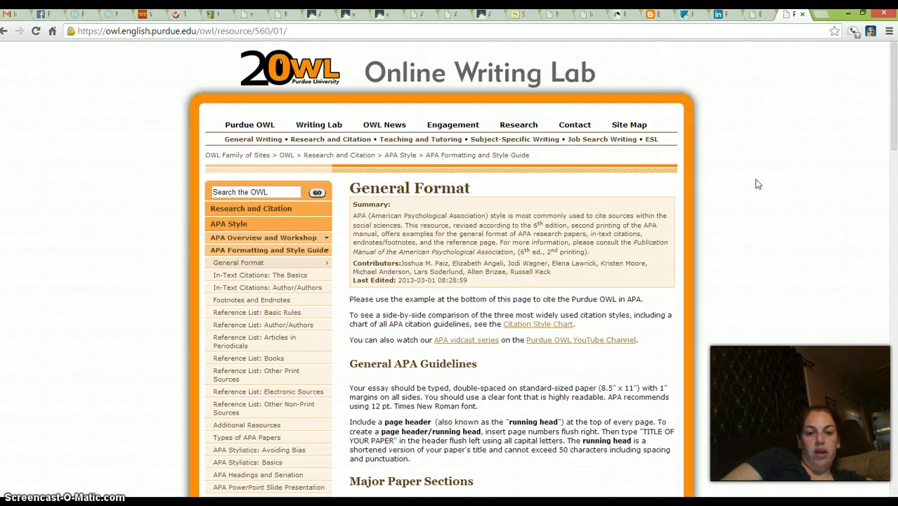
scroll(757, 184, down, 3)
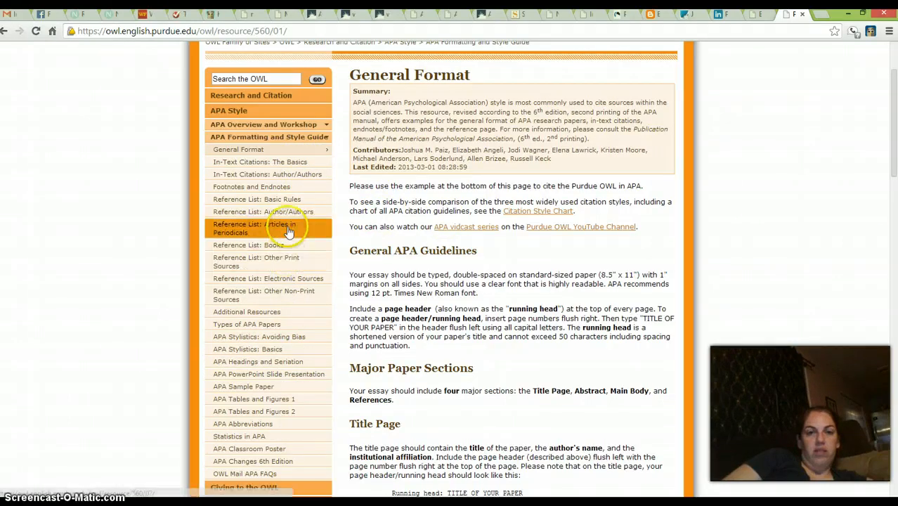
scroll(895, 252, up, 3)
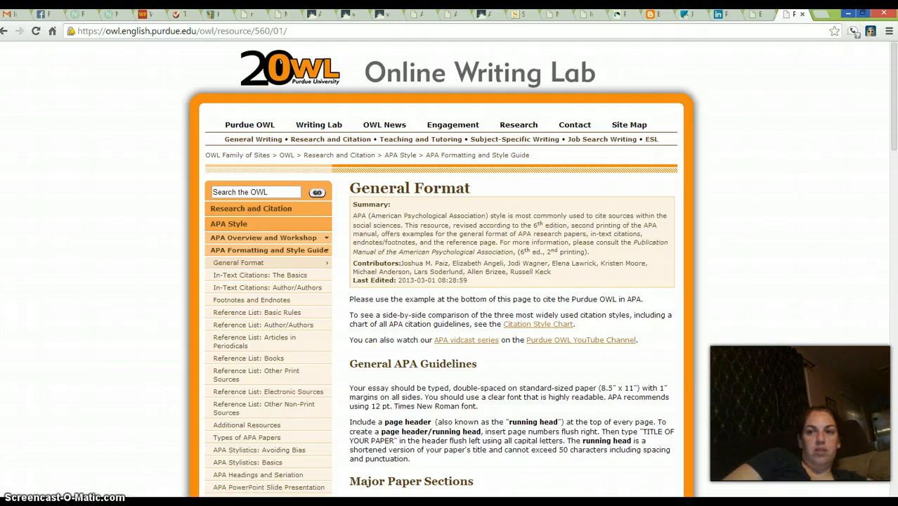
Switch to the Week 1 Topics document in Word, dismiss the leftover APA Resources pop-up, and view the document's Source Manager
click(848, 14)
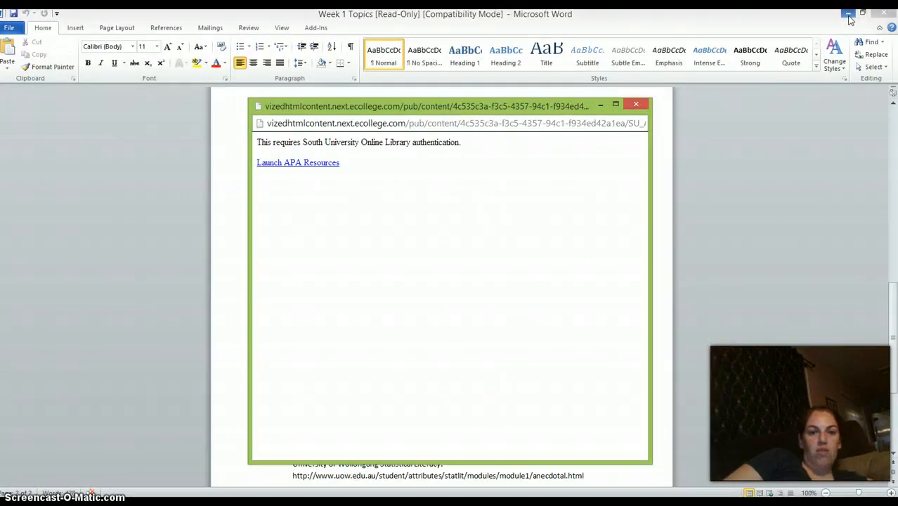
click(636, 104)
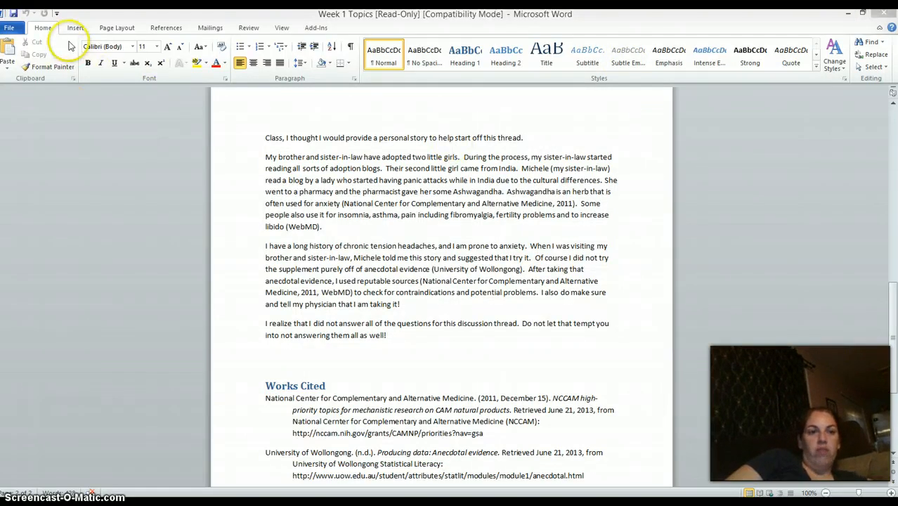
click(171, 30)
click(171, 30)
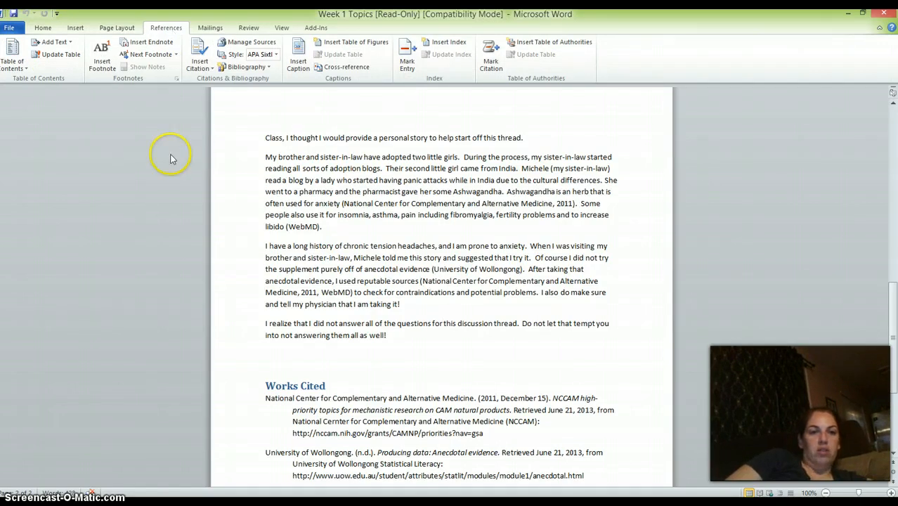
click(274, 45)
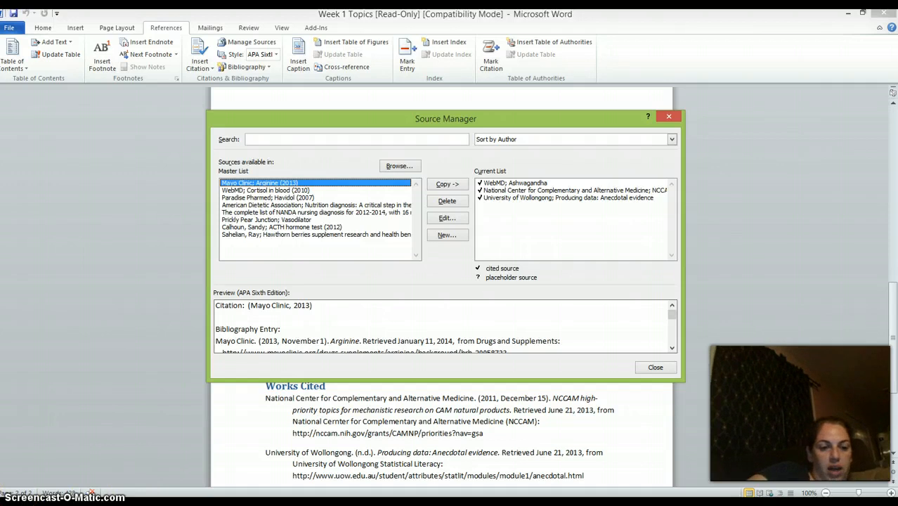
click(848, 17)
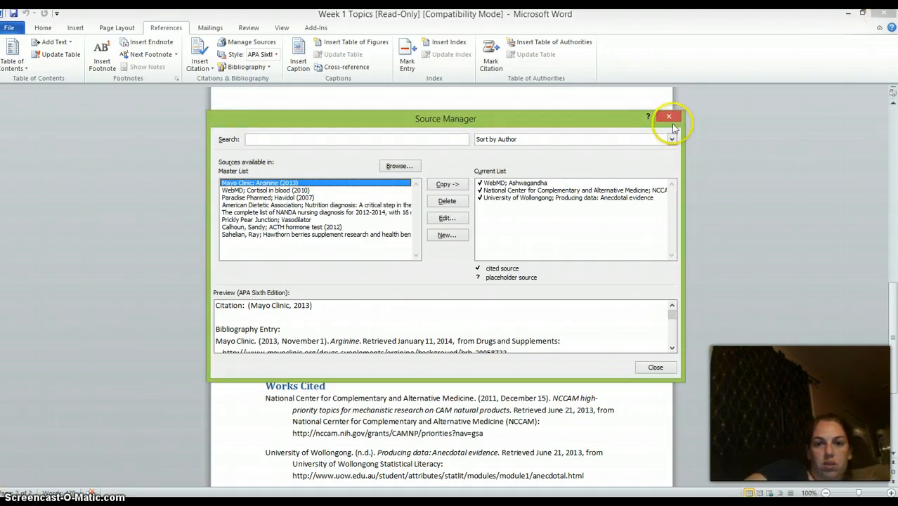
click(670, 118)
Clear the desktop by minimising the Word and Publisher windows and closing the 2013-10 pictures folder
click(848, 14)
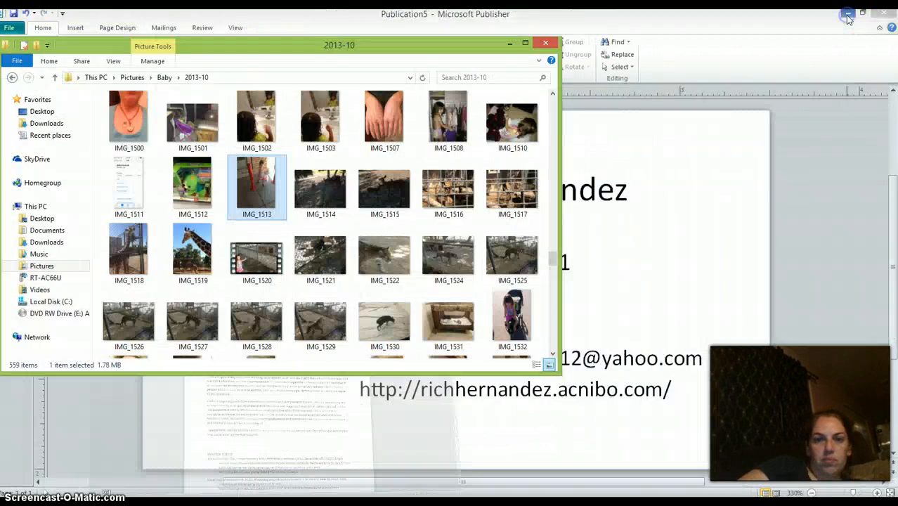
click(541, 43)
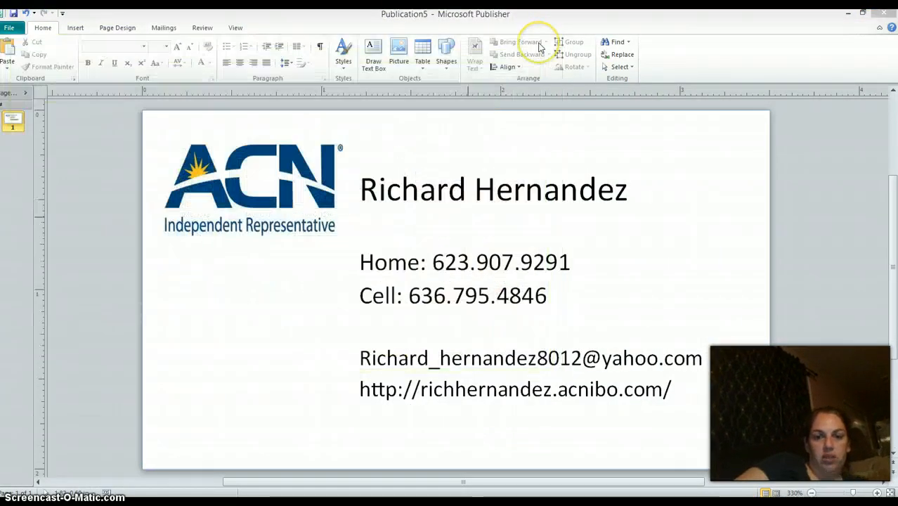
click(847, 13)
click(847, 14)
click(848, 13)
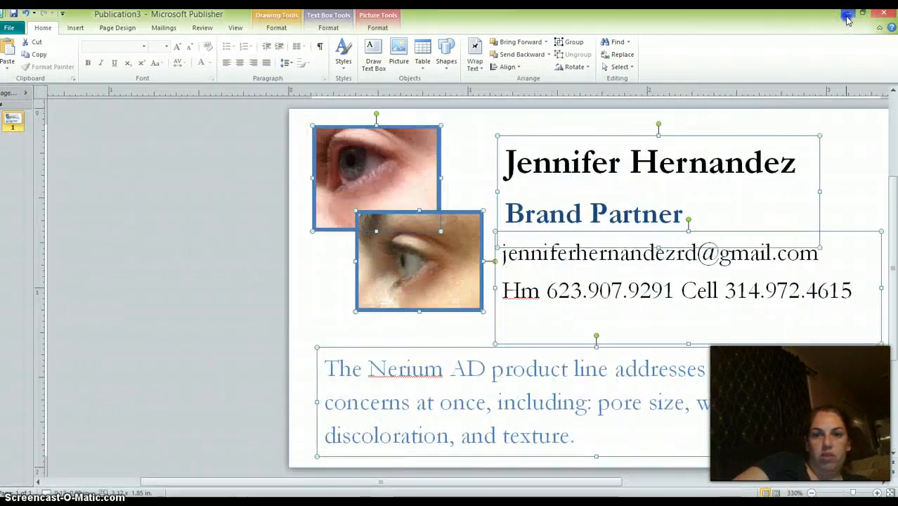
click(847, 14)
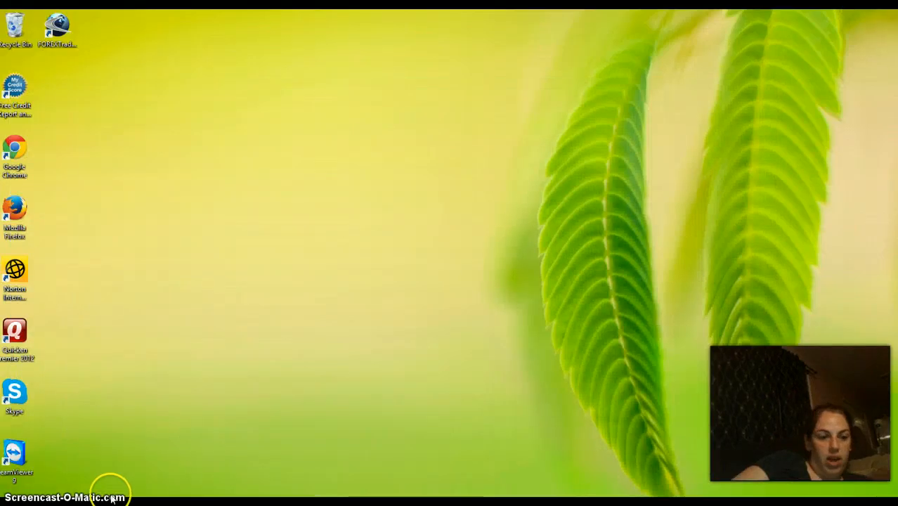
Restore the Purdue OWL browser window and the Week 1 Topics Word document and arrange them side by side
click(62, 503)
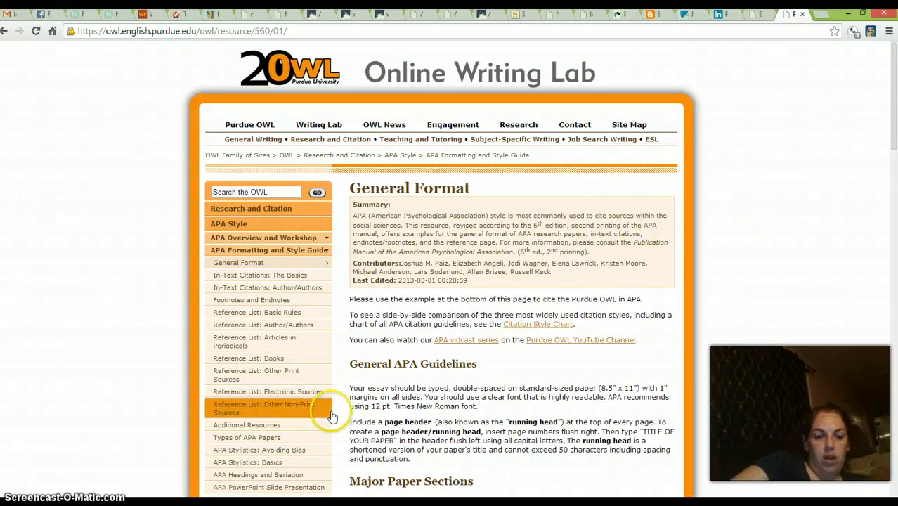
click(190, 504)
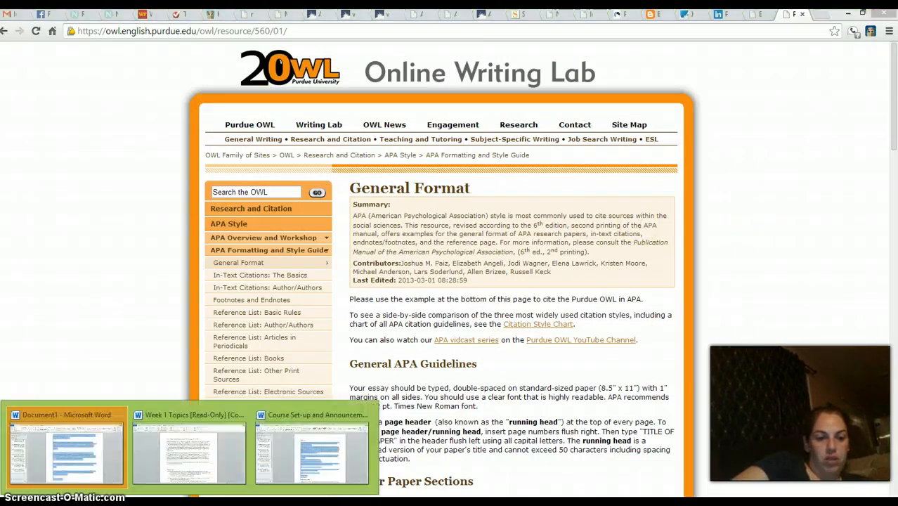
click(182, 462)
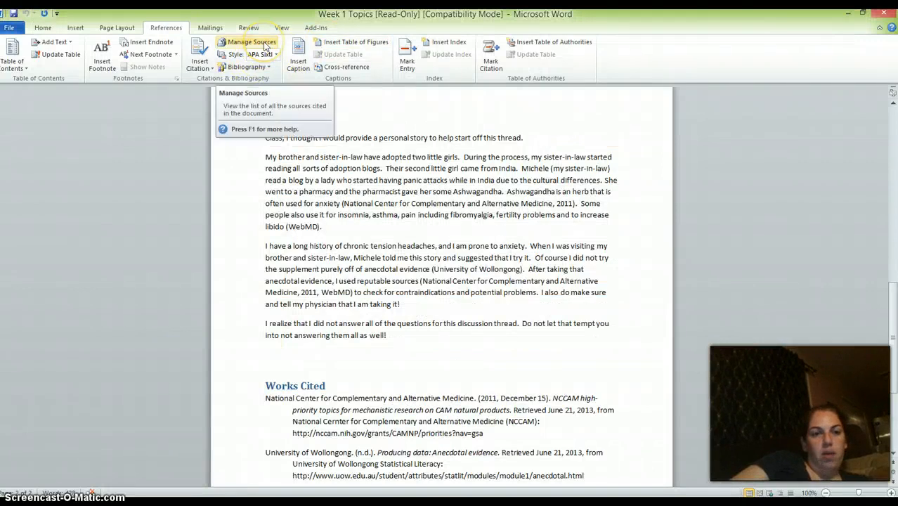
double_click(257, 17)
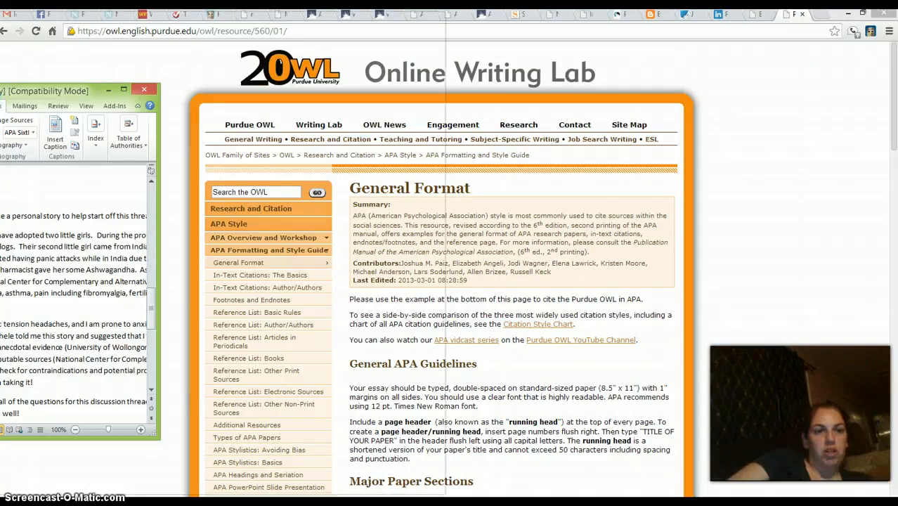
drag(3, 90, 0, 91)
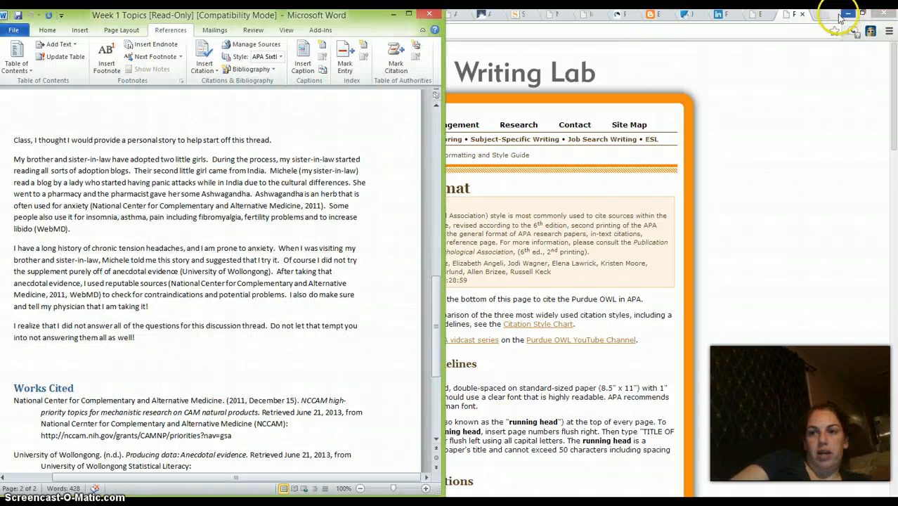
drag(836, 16, 896, 56)
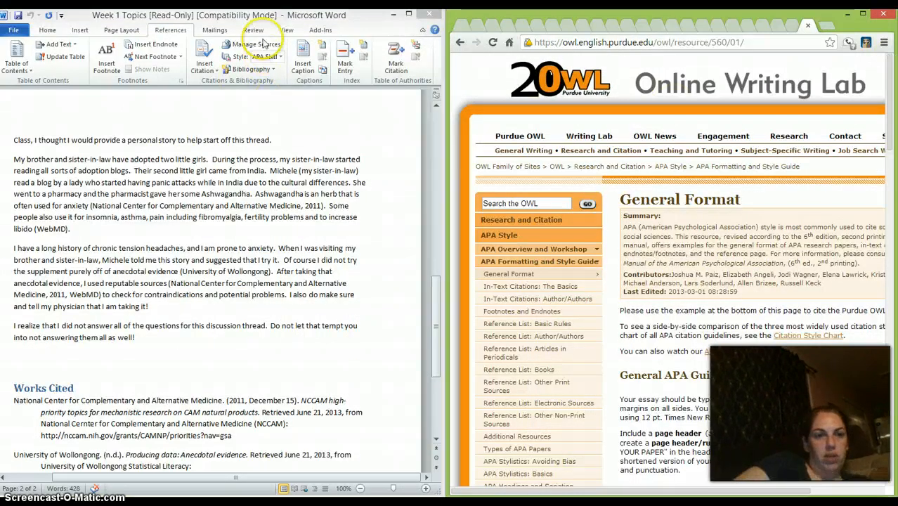
Start a new source in Word's Source Manager and set its type to Web site
click(264, 47)
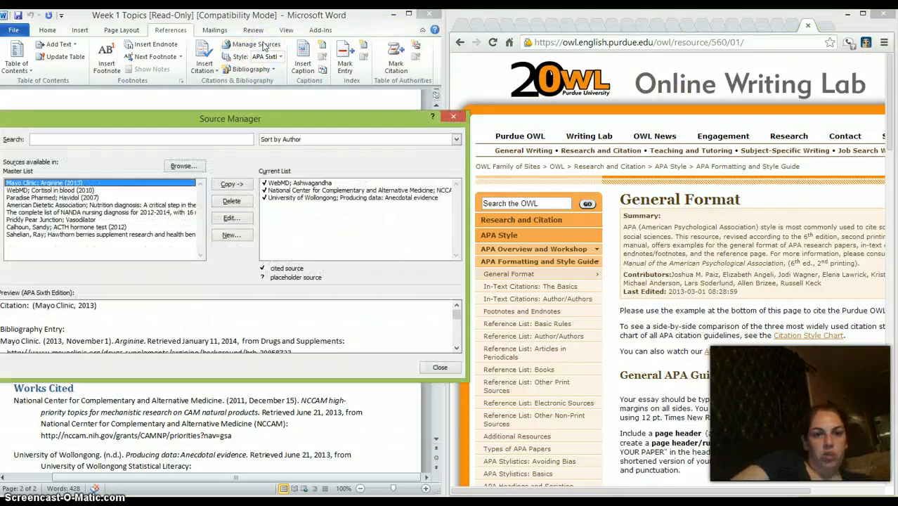
click(229, 219)
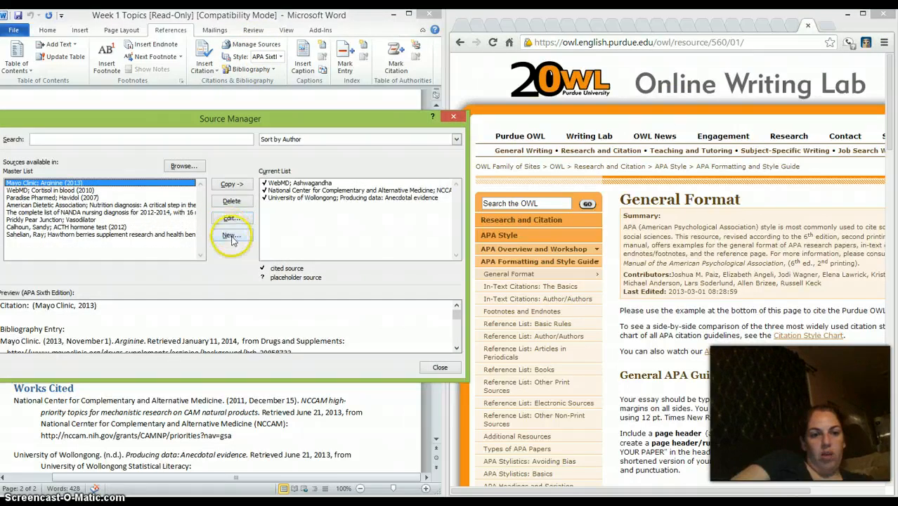
click(236, 241)
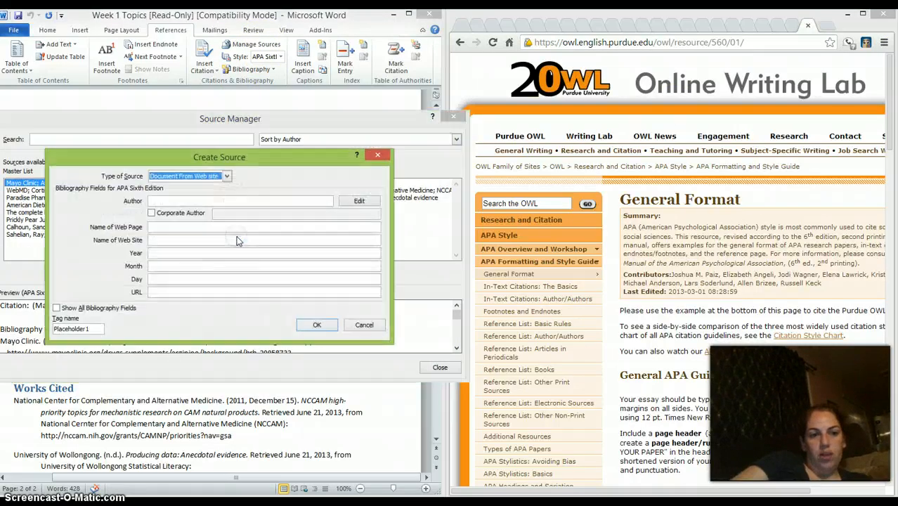
click(227, 176)
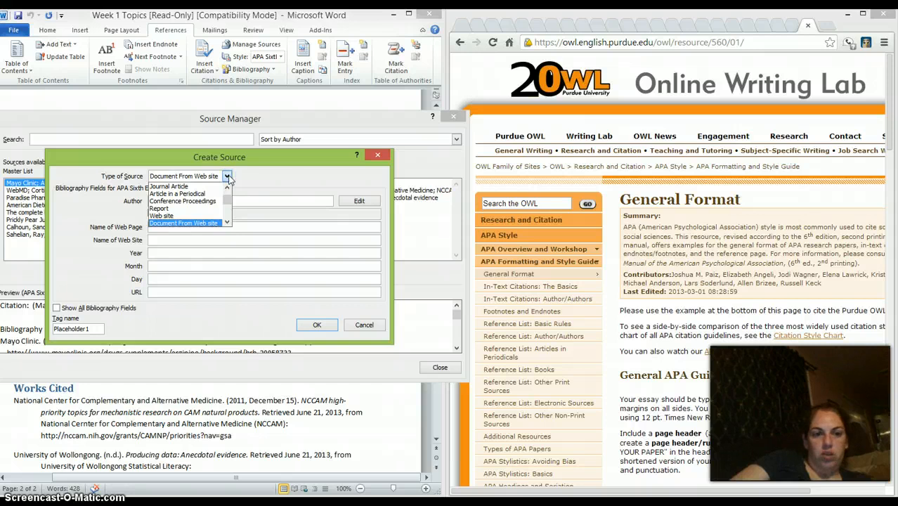
click(195, 215)
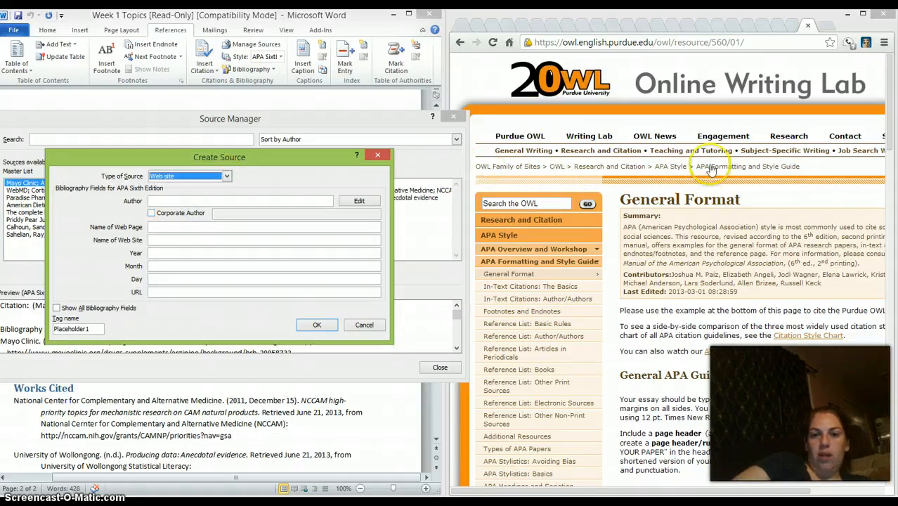
Examine the General Format page's details and its section on how to cite the Purdue OWL in APA
click(813, 201)
scroll(813, 201, down, 3)
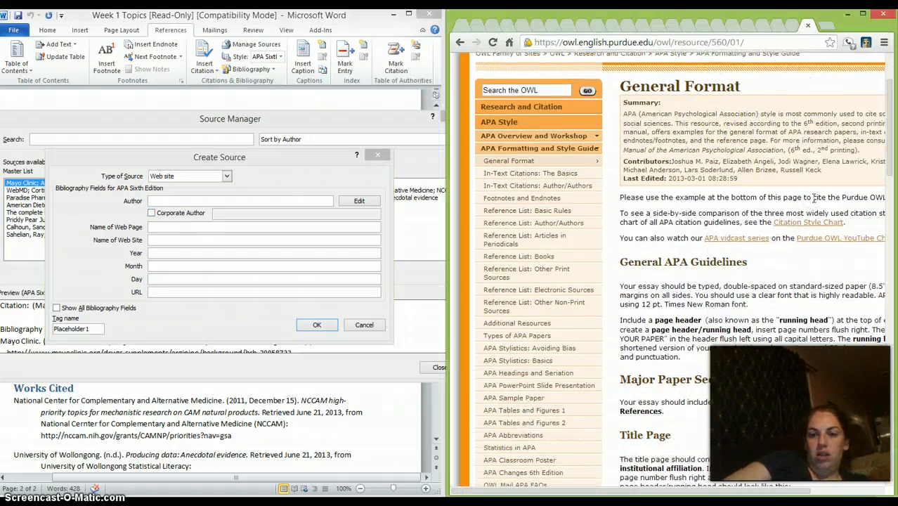
scroll(812, 201, up, 3)
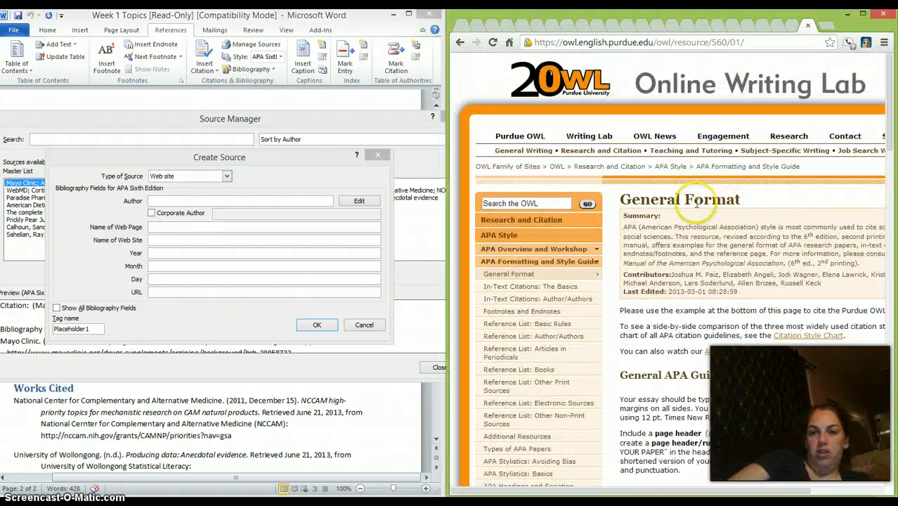
scroll(754, 207, down, 10)
scroll(753, 207, down, 15)
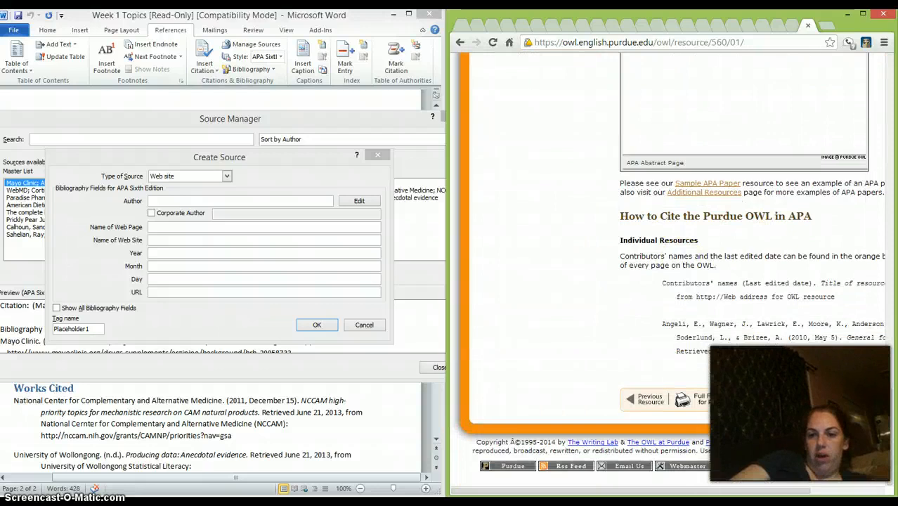
drag(667, 491, 746, 492)
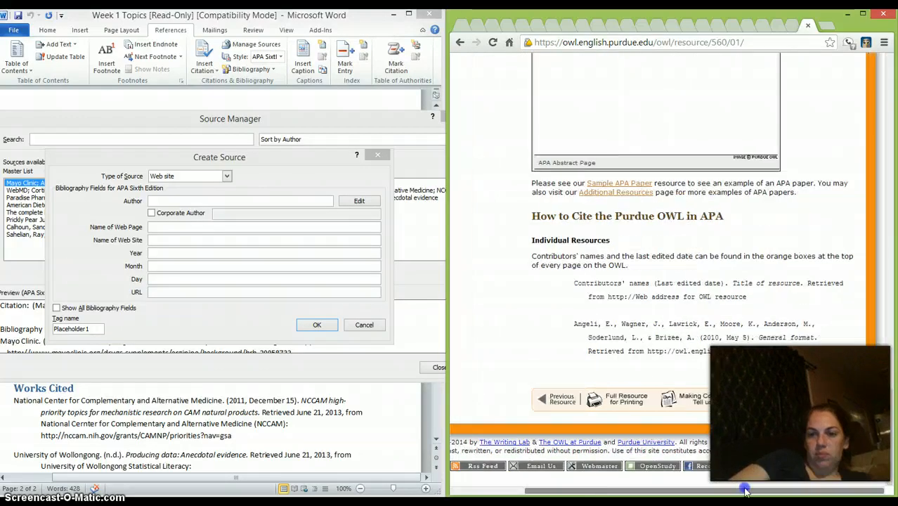
Mark the new web site source as having a corporate author and enter Purdue University as that author
drag(678, 492, 602, 491)
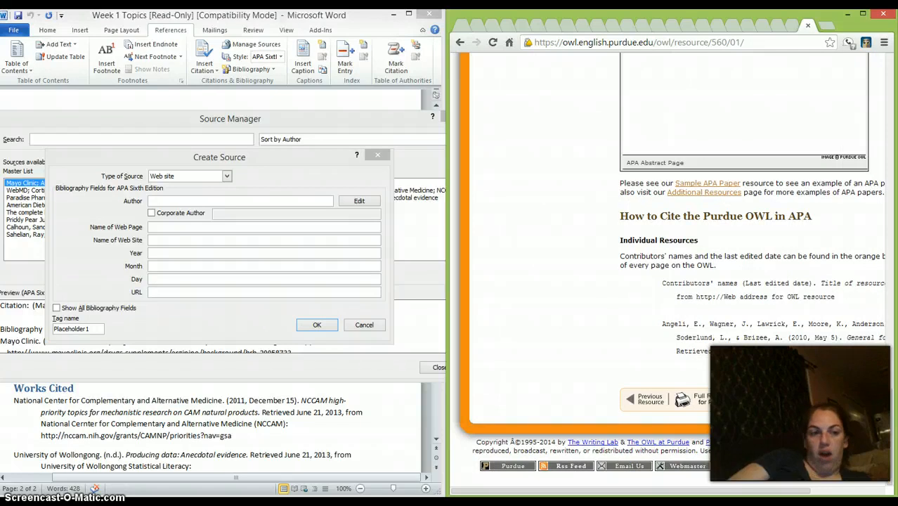
click(150, 214)
click(241, 214)
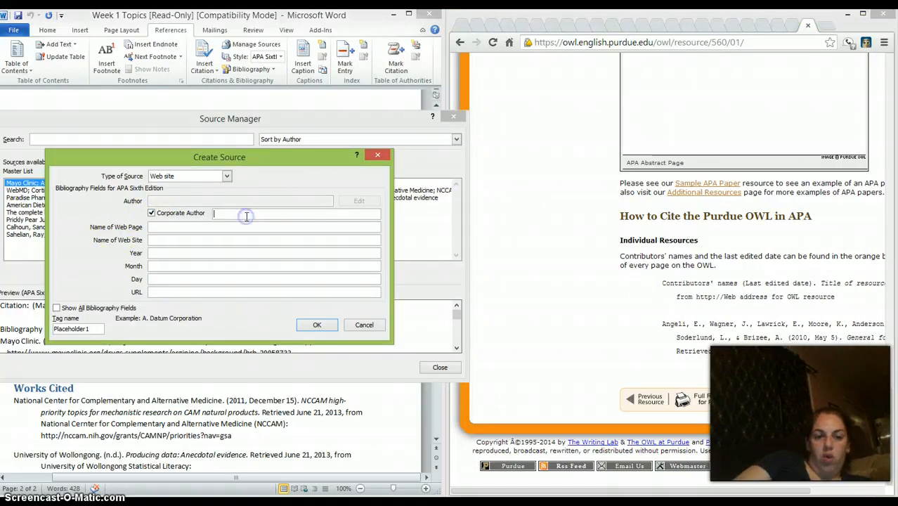
text(Purdue Univers)
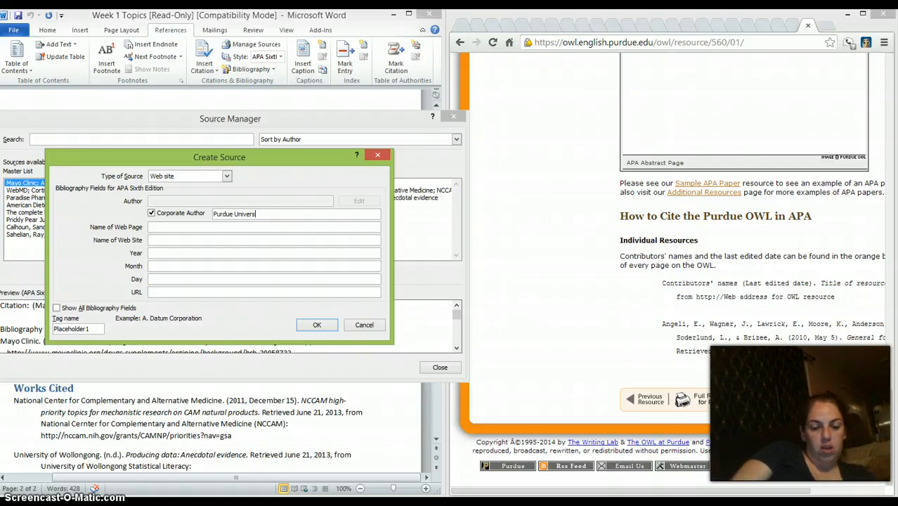
text(ity)
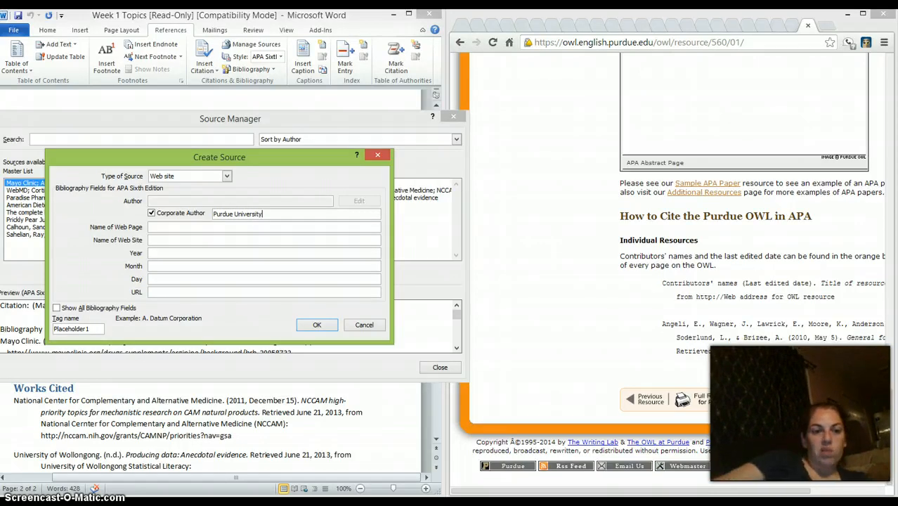
Using the Purdue OWL page header, name the source's web page APA General Format and its web site Online Writing Lab
click(640, 301)
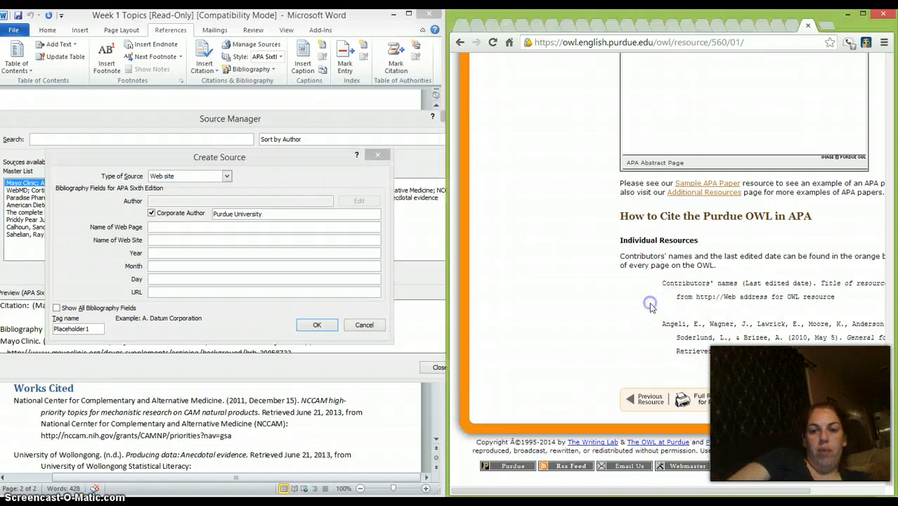
scroll(650, 307, up, 5)
scroll(649, 305, up, 15)
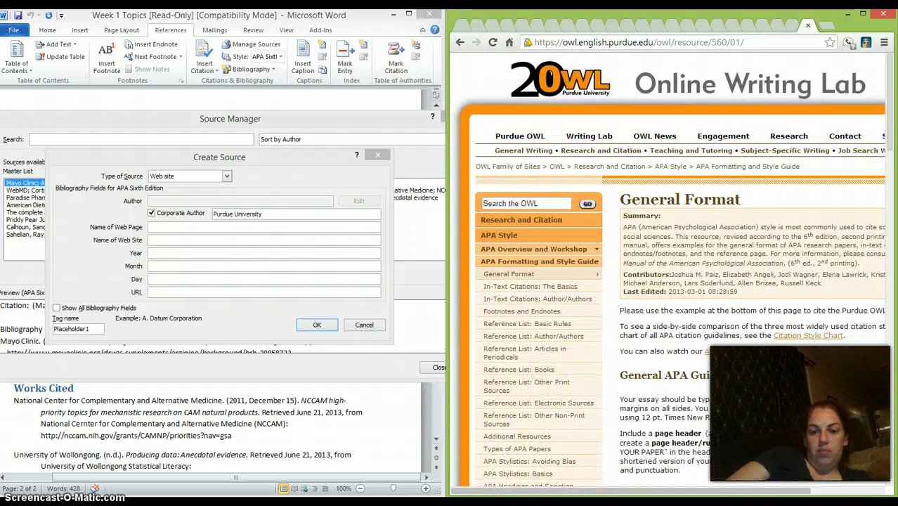
mouse_move(578, 492)
mouse_down()
mouse_move(657, 497)
mouse_move(580, 496)
mouse_up()
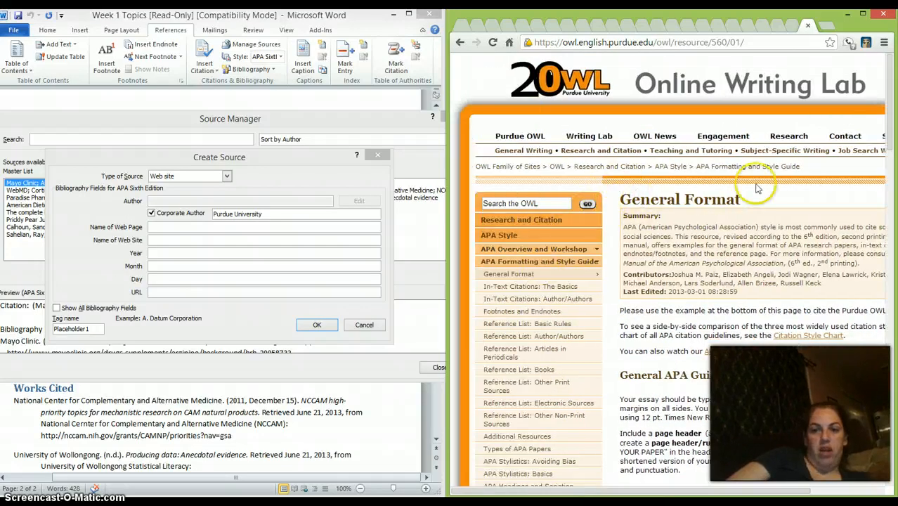
click(166, 229)
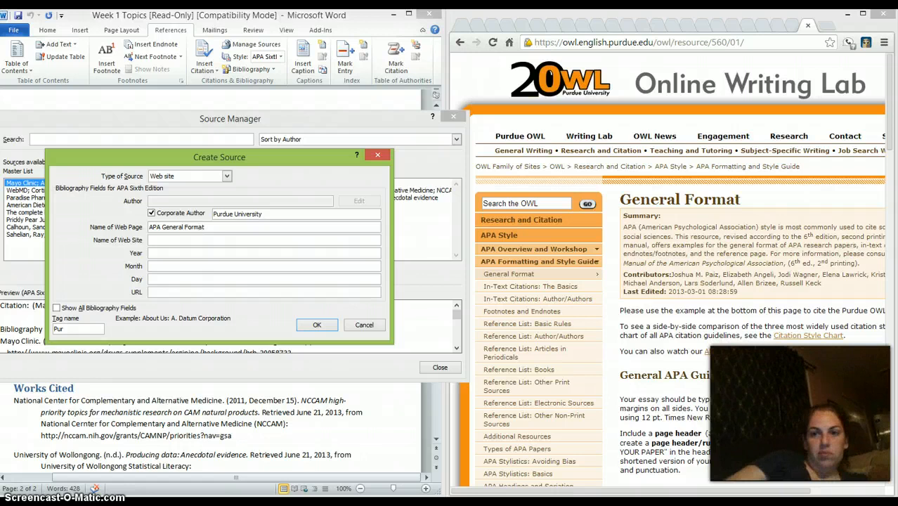
click(150, 252)
click(170, 238)
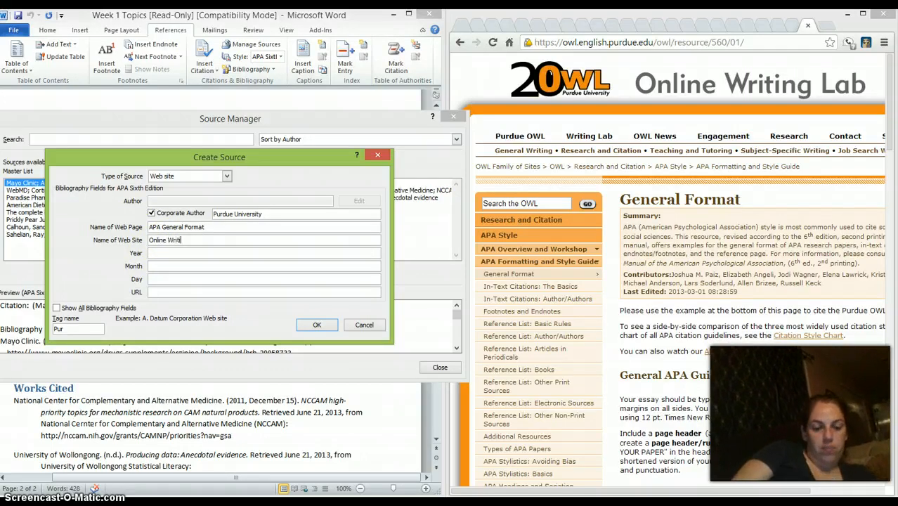
key(Tab)
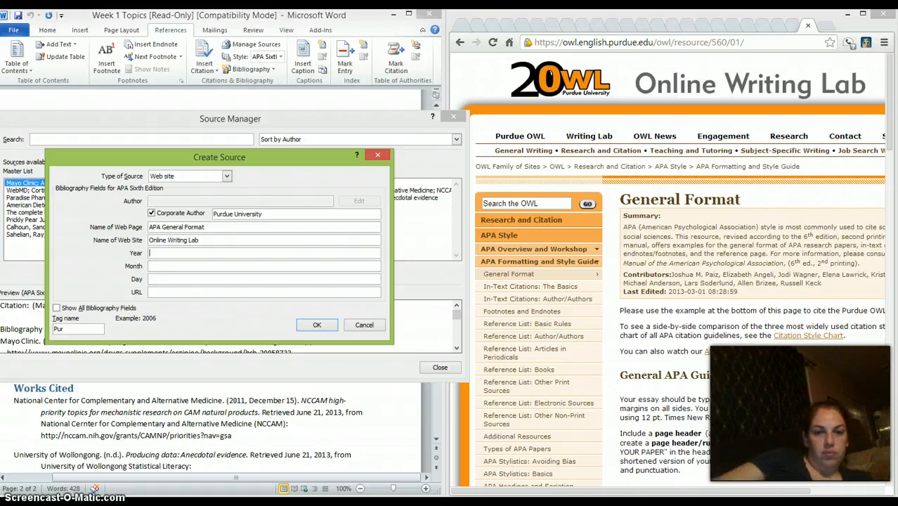
Find the copyright year in the Purdue OWL page's footer and set the source's year to 2014
click(721, 417)
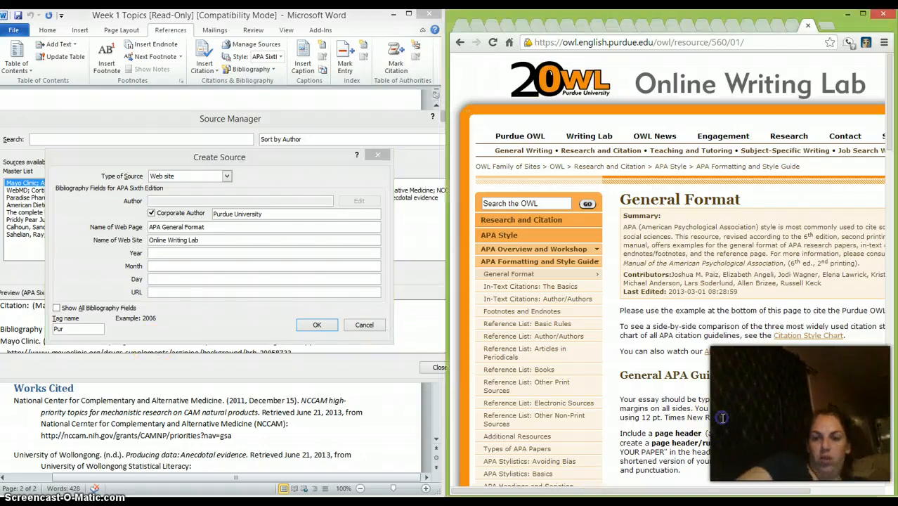
drag(675, 493, 757, 483)
scroll(711, 283, down, 10)
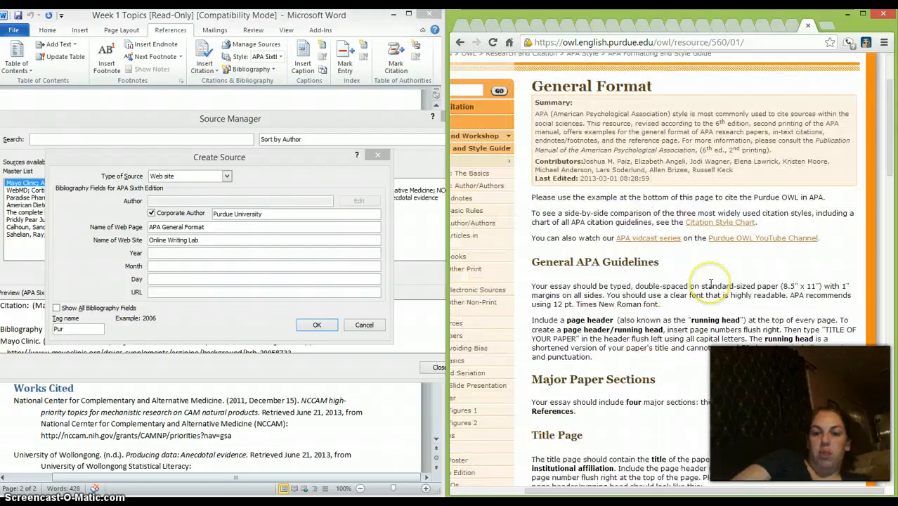
scroll(710, 287, down, 10)
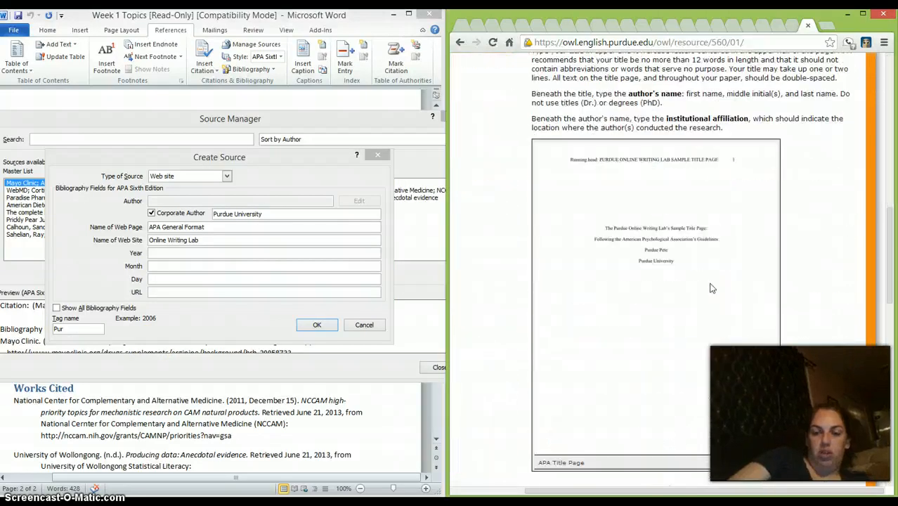
scroll(710, 287, down, 3)
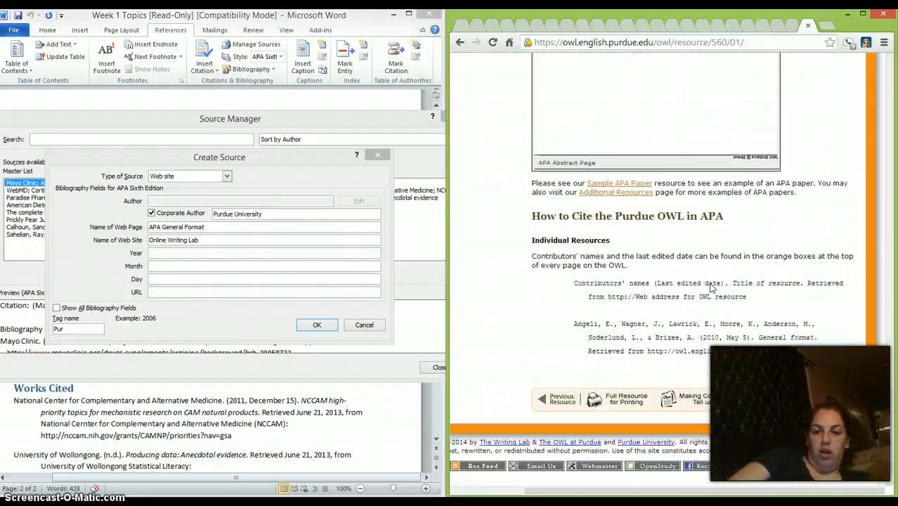
drag(580, 493, 511, 490)
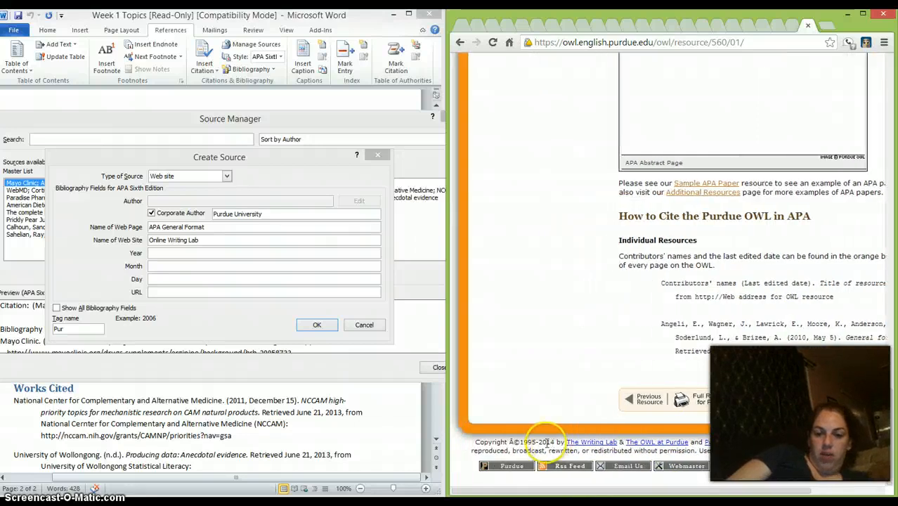
click(261, 253)
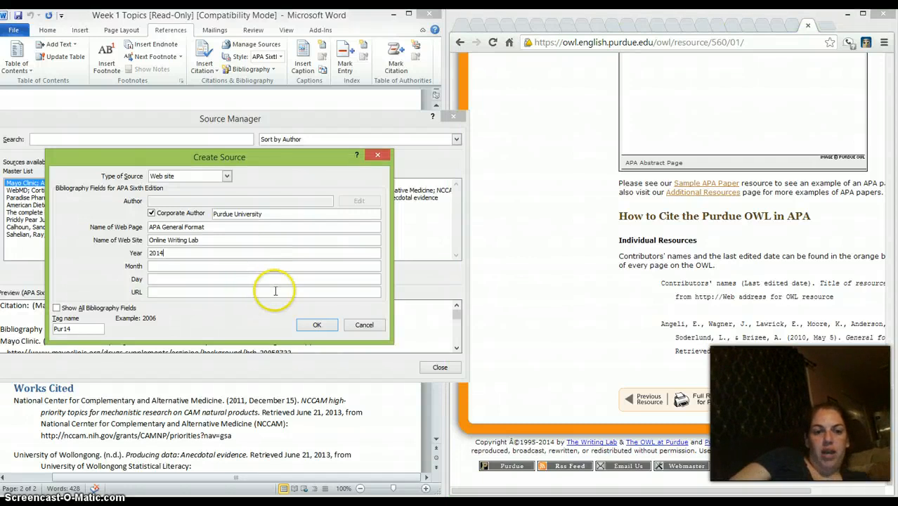
Copy the General Format page's web address from the browser into the source's URL field
click(602, 235)
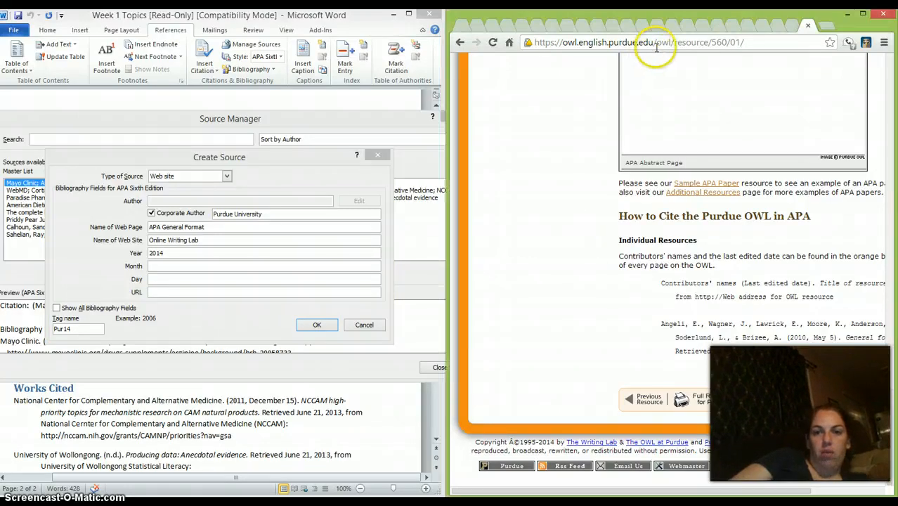
click(656, 46)
right_click(656, 46)
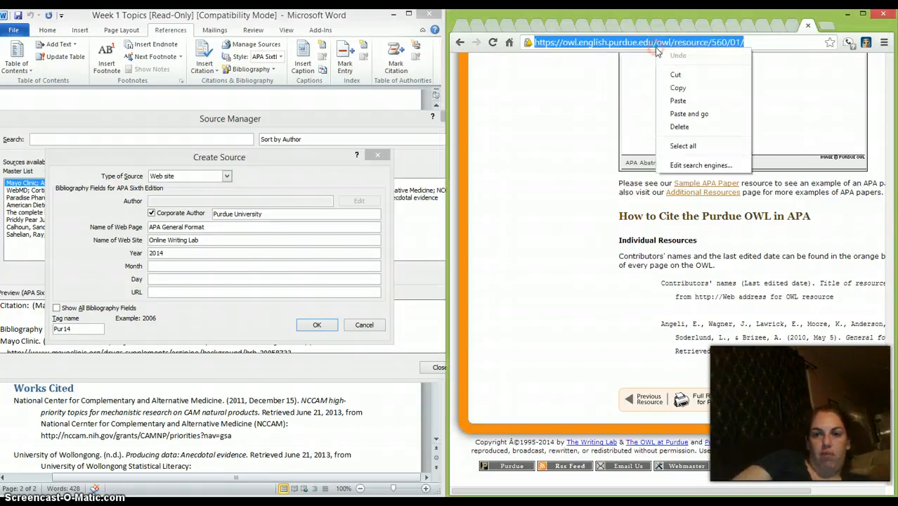
click(677, 88)
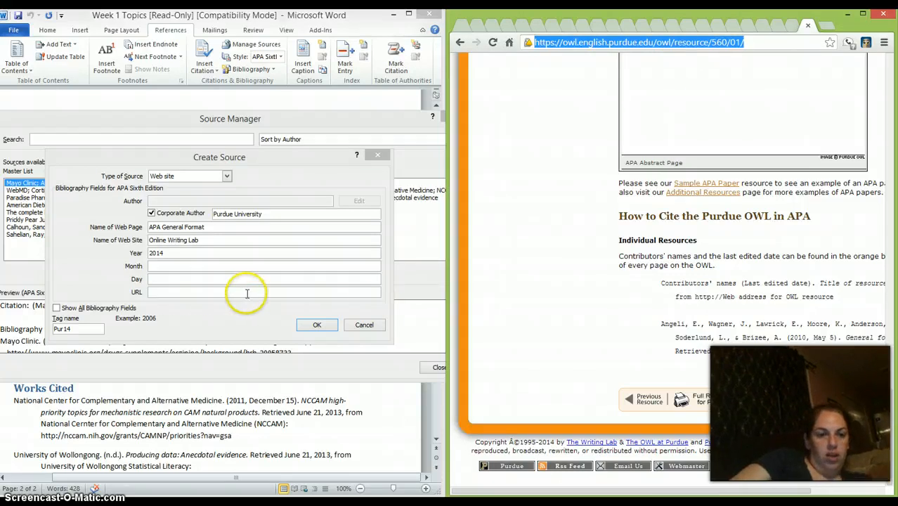
click(247, 293)
key(ctrl+v)
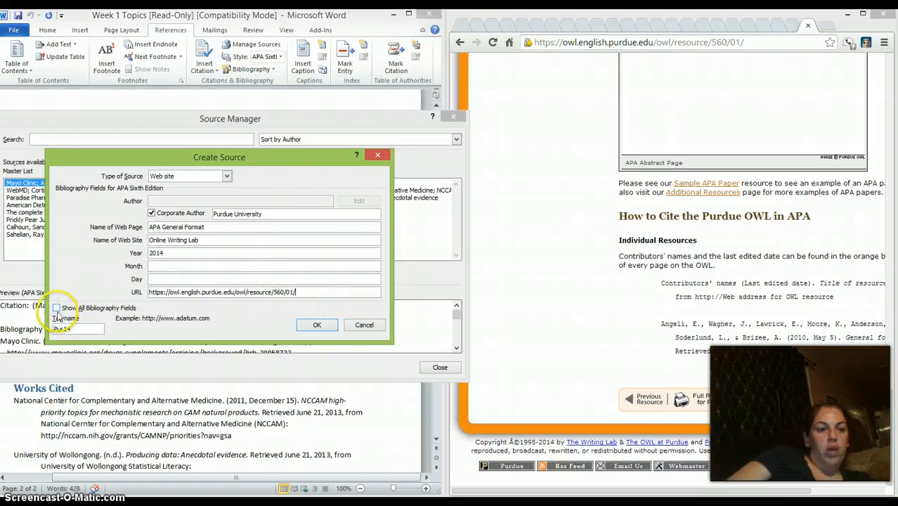
Show all bibliography fields, set the access date to 2014, April, 8, and save the new source
click(57, 308)
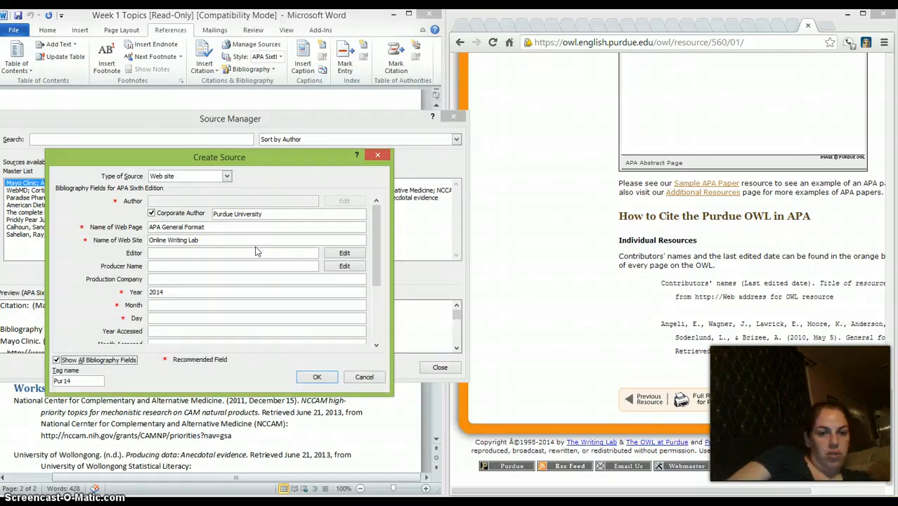
drag(376, 272, 373, 301)
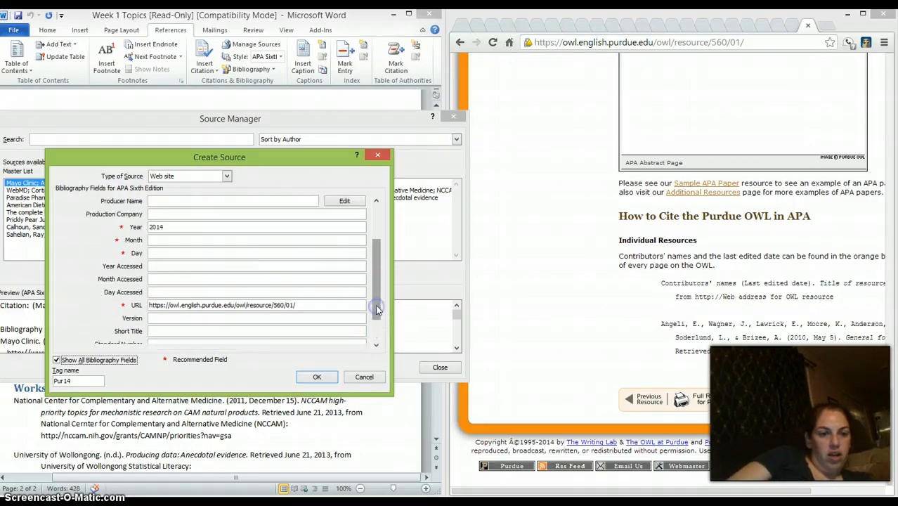
click(192, 266)
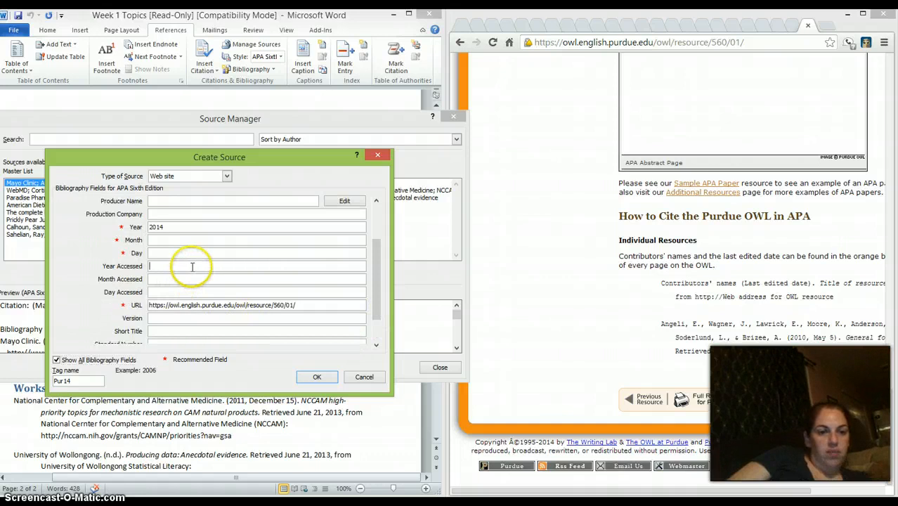
text(2014)
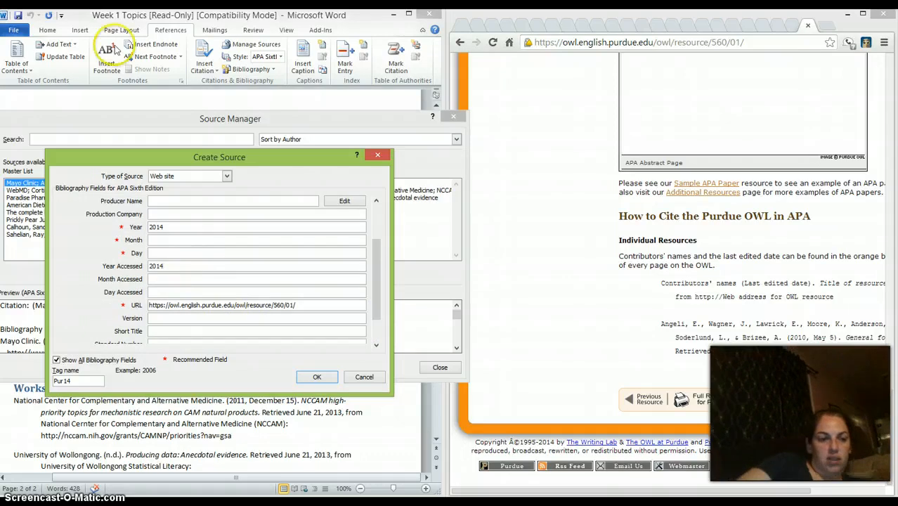
key(Tab)
text(A)
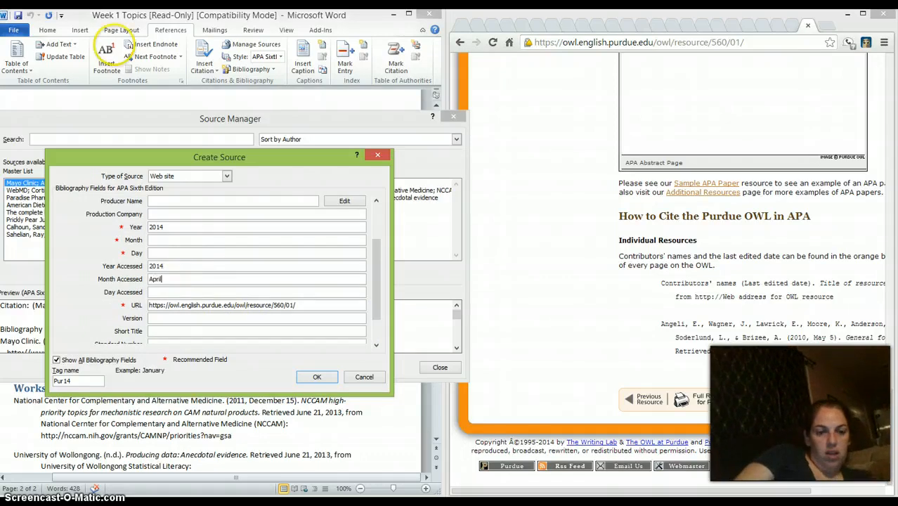
text(8)
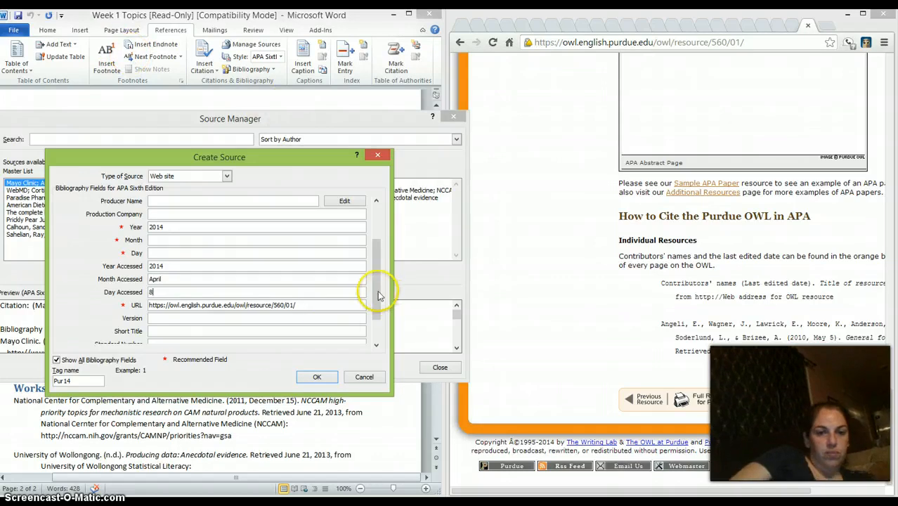
drag(377, 293, 381, 330)
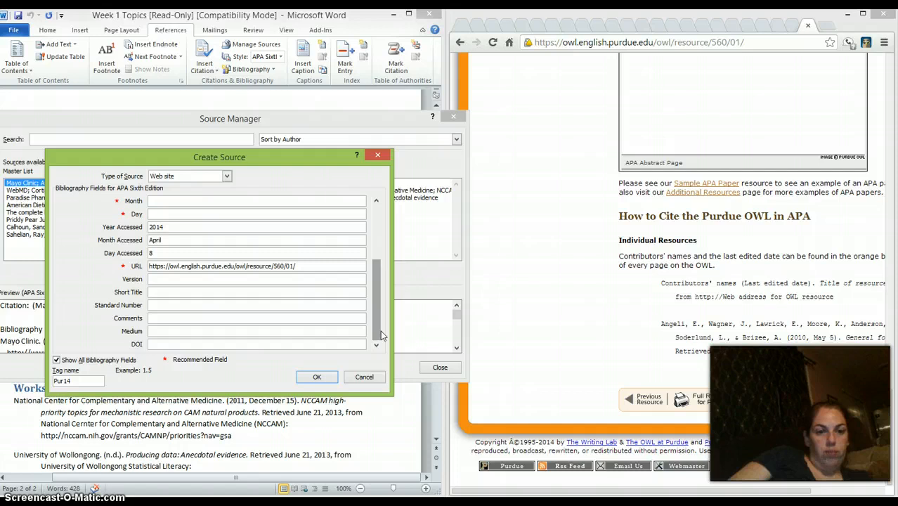
click(318, 376)
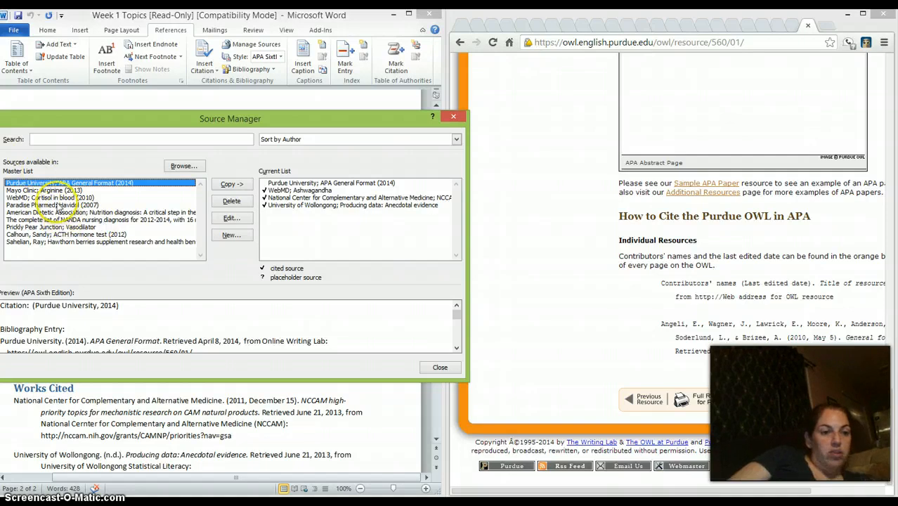
Copy the Paradise Pharmed; Havidol (2007) source from the master list to the current list and close the Source Manager
click(73, 204)
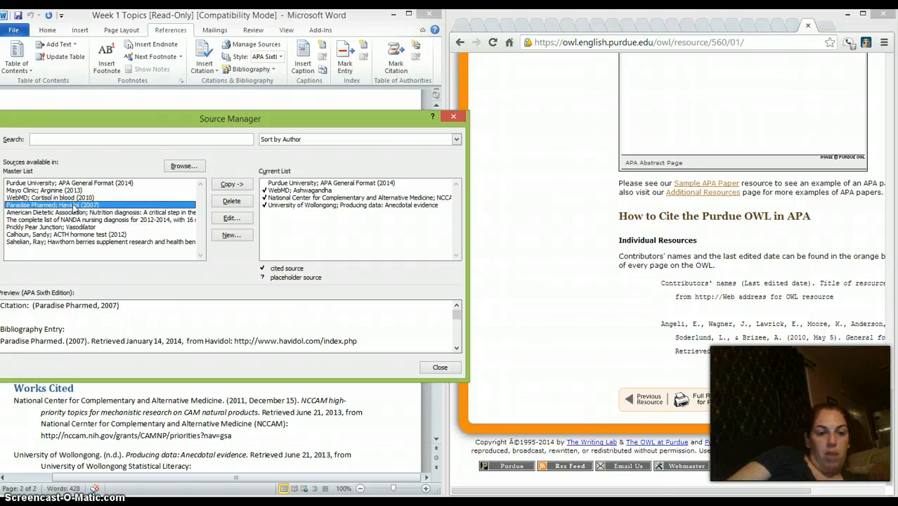
click(243, 184)
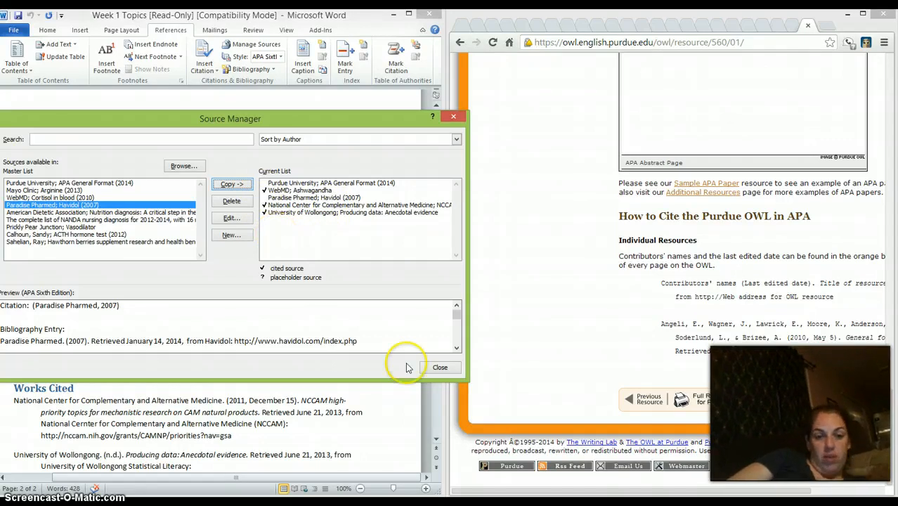
click(439, 369)
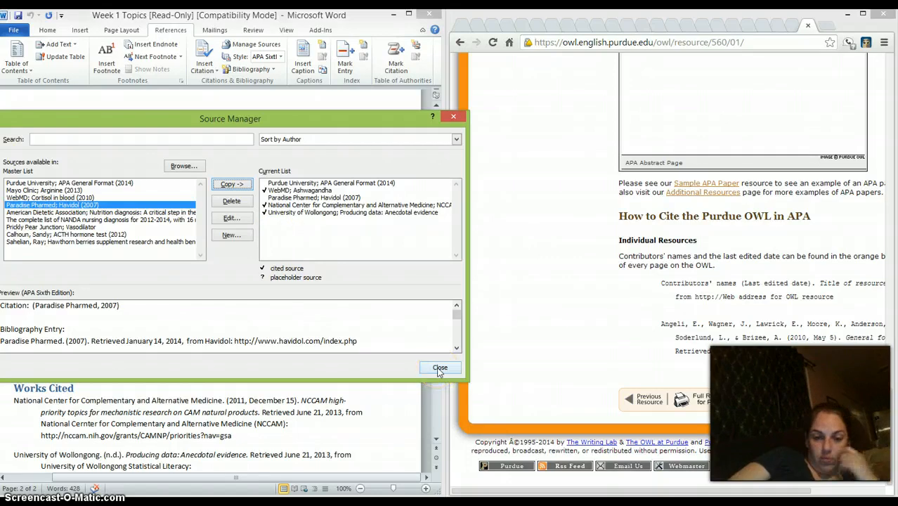
click(439, 368)
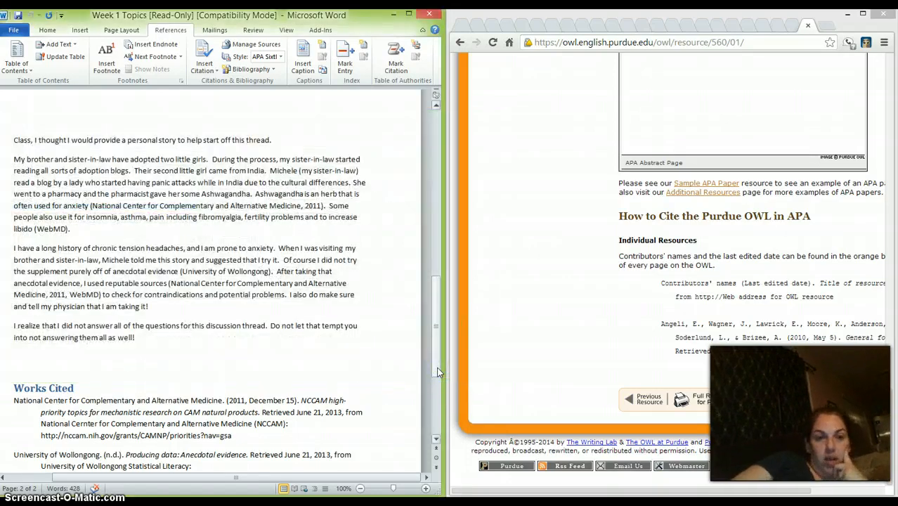
Review the source lists in the Source Manager again and maximise the Week 1 Topics document window
click(251, 46)
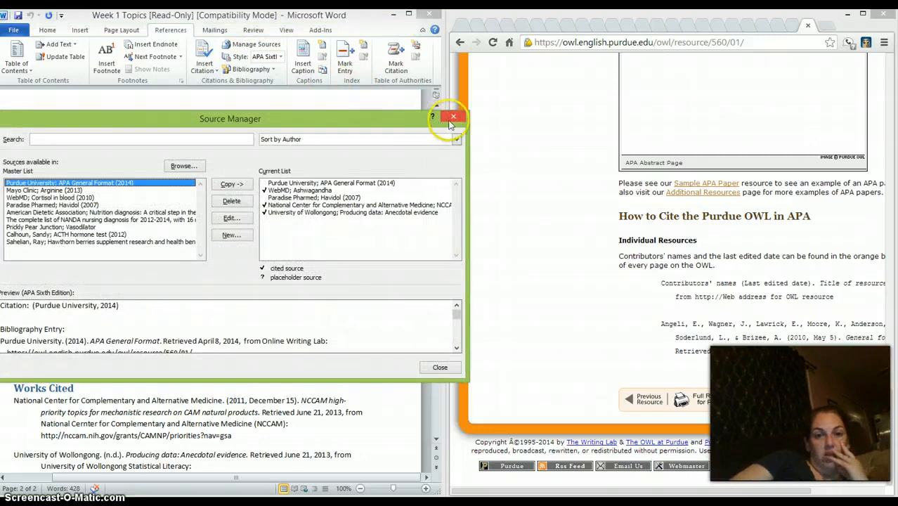
click(452, 121)
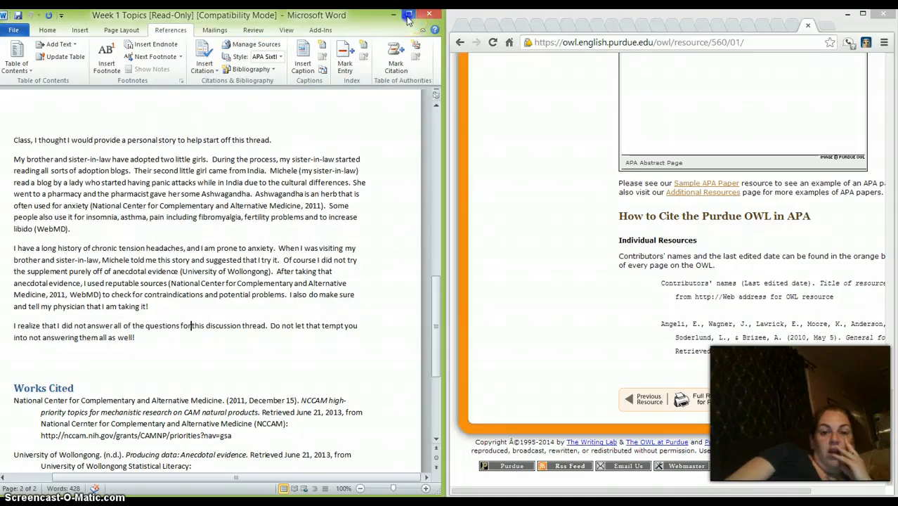
click(408, 14)
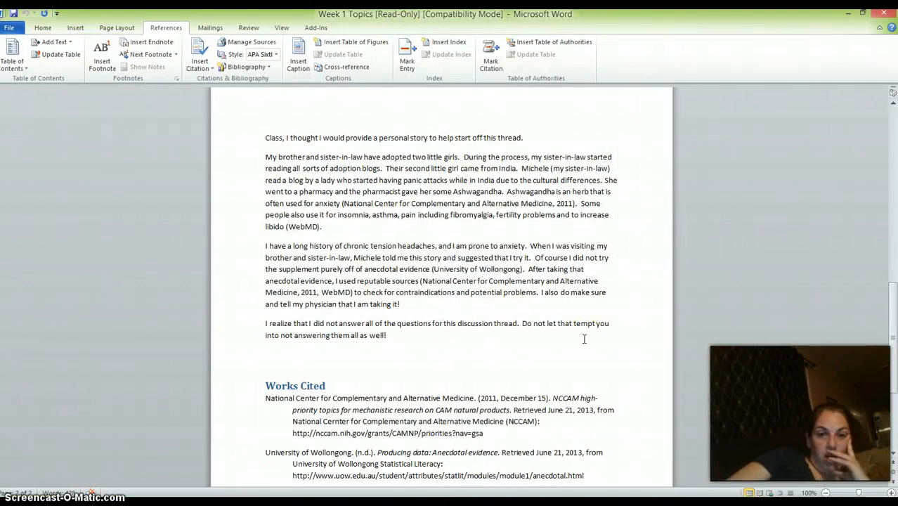
Review the discussion post and its Works Cited, and highlight the combined National Center for Complementary and Alternative Medicine and WebMD citation
scroll(584, 339, down, 1)
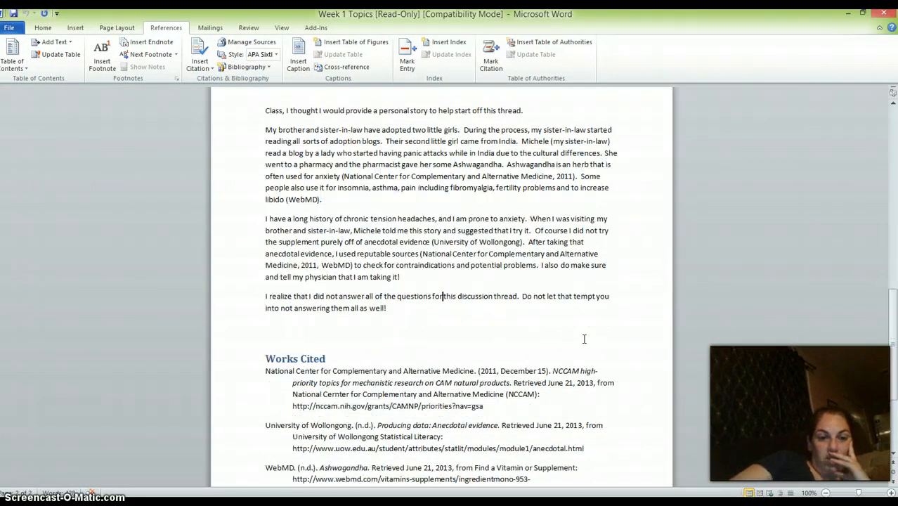
scroll(583, 338, down, 1)
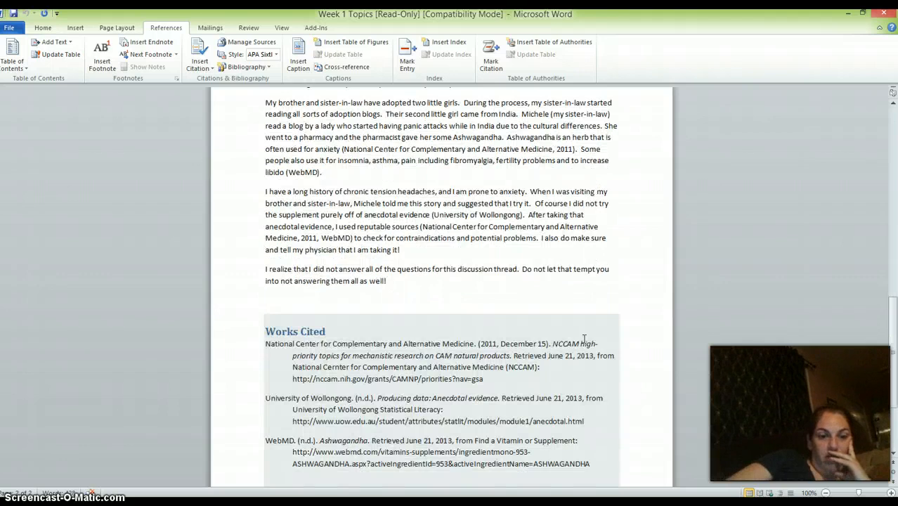
scroll(583, 338, up, 1)
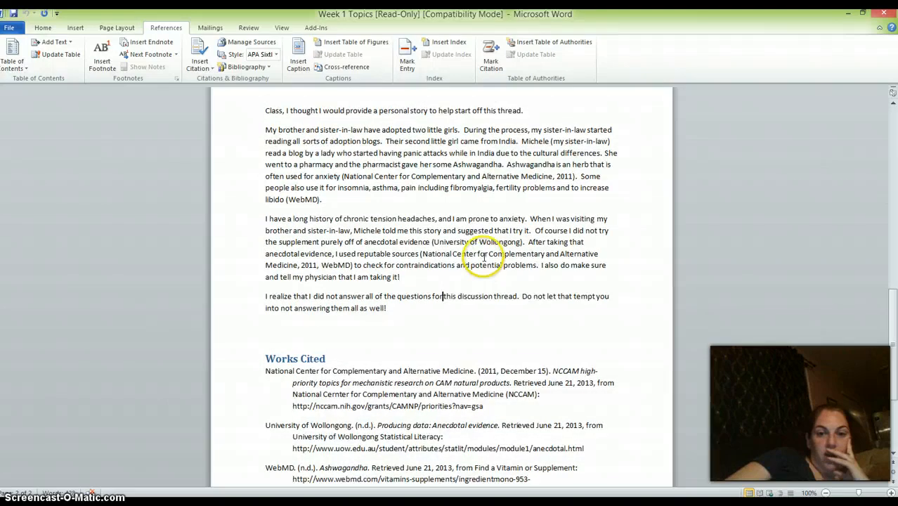
click(420, 255)
drag(420, 254, 358, 265)
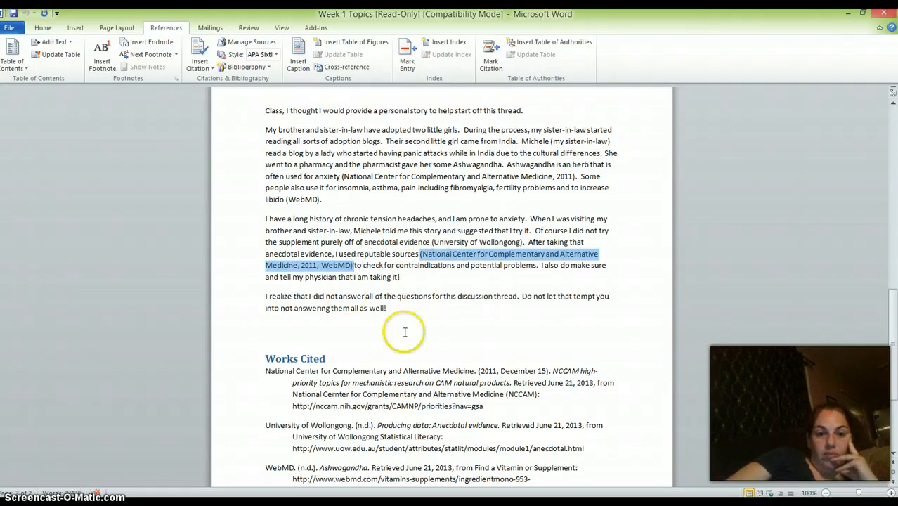
Insert the Purdue University, APA General Format citation at the end of the last sentence, before the exclamation mark
click(385, 309)
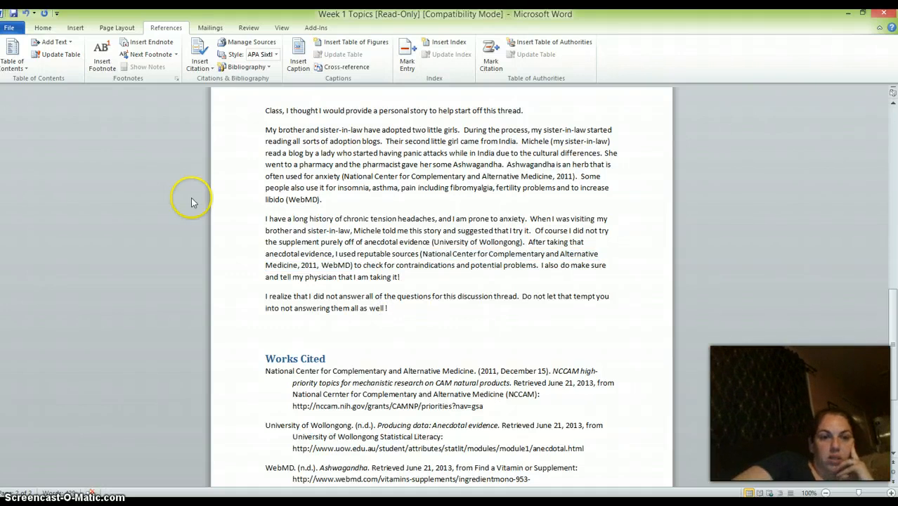
click(211, 70)
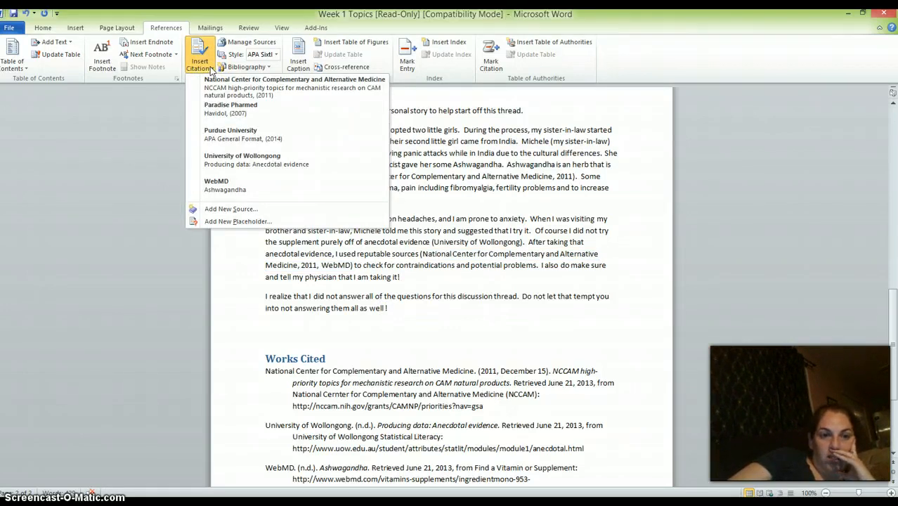
click(241, 135)
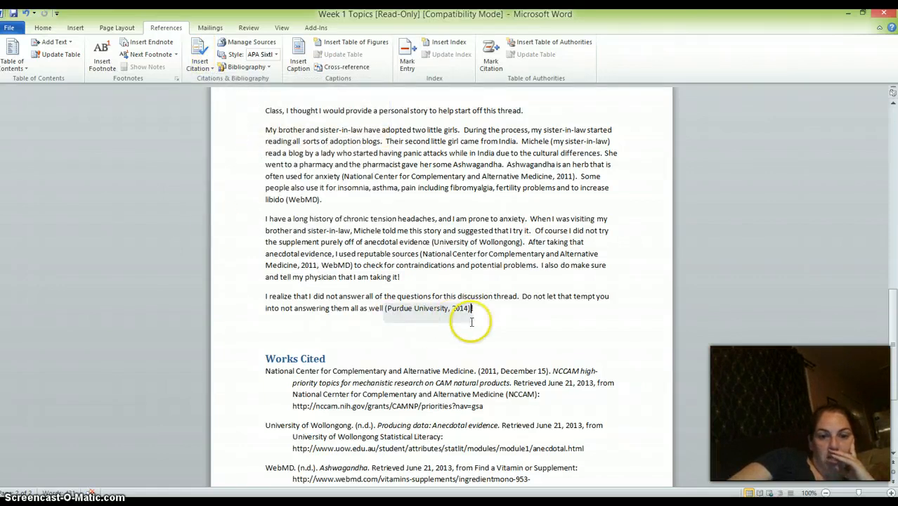
text(!)
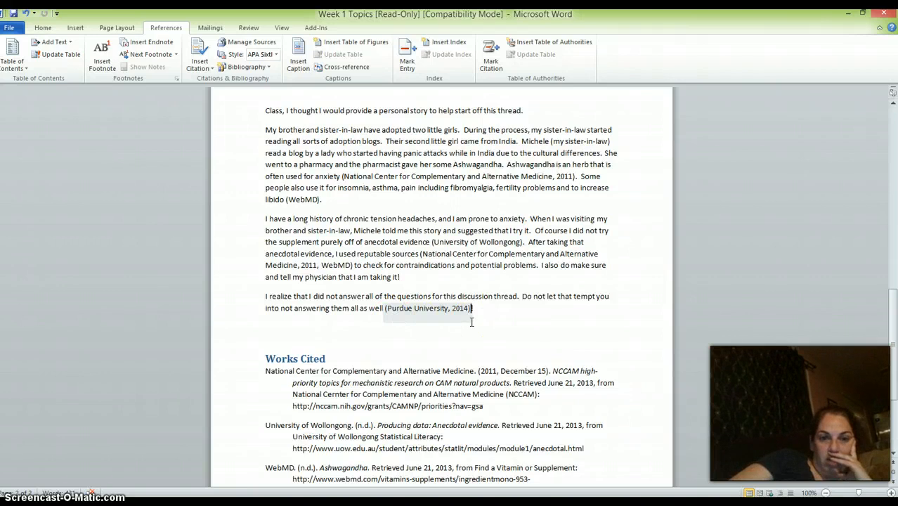
Update the citations and bibliography in the Works Cited section
click(314, 358)
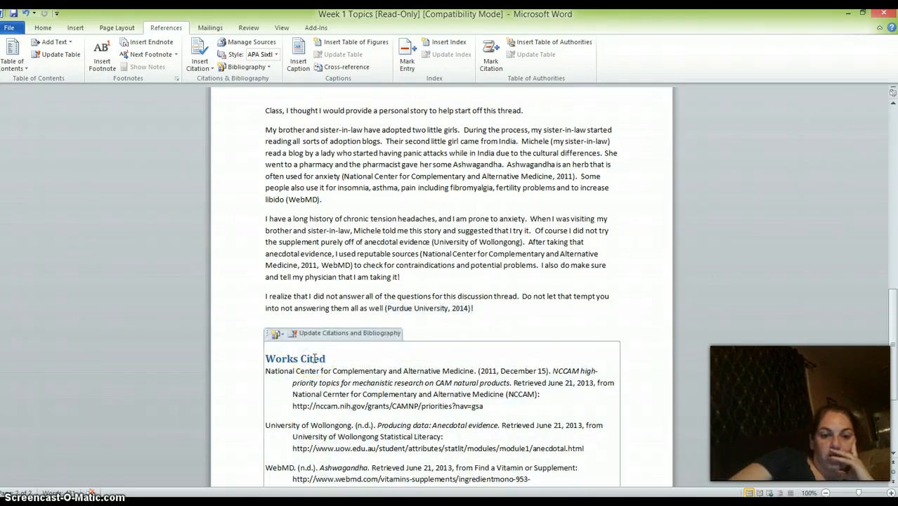
scroll(560, 281, down, 3)
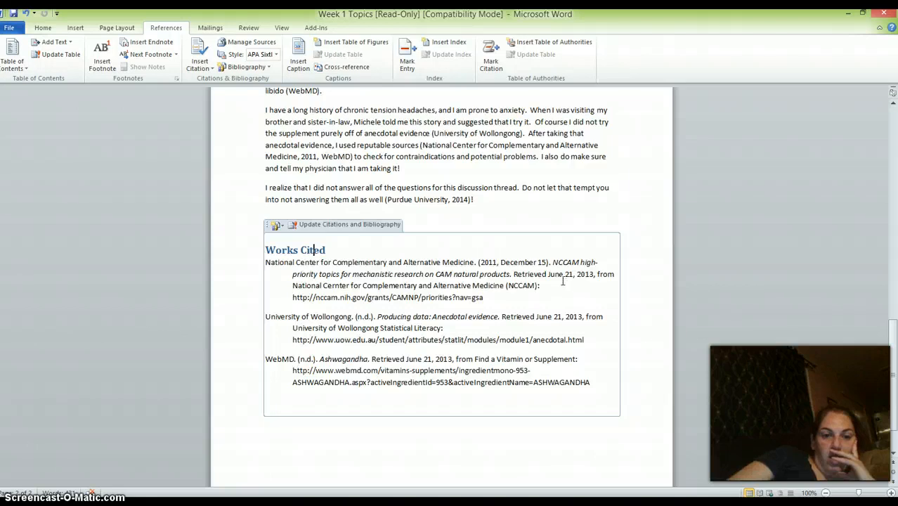
click(333, 227)
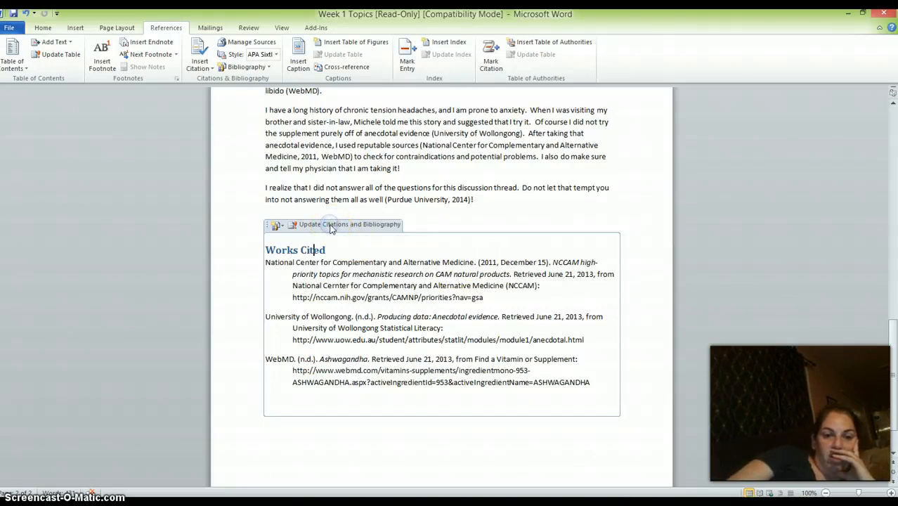
click(373, 322)
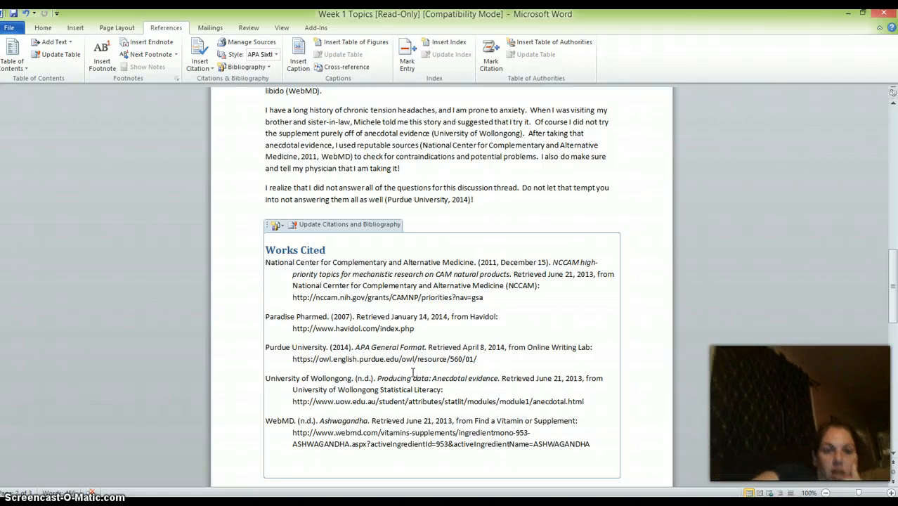
click(404, 166)
click(413, 236)
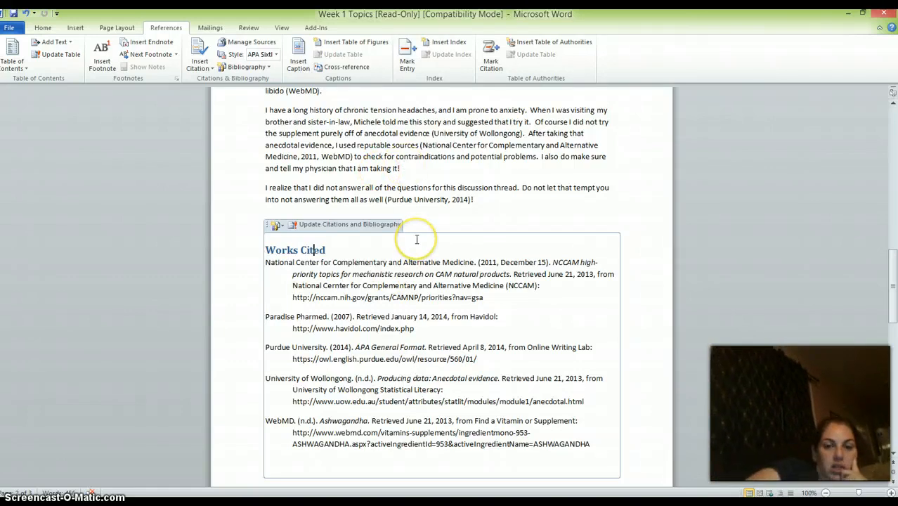
Switch the citation style to MLA Seventh Edition and look over the reformatted citations and Works Cited entries
scroll(416, 240, up, 2)
scroll(416, 241, up, 1)
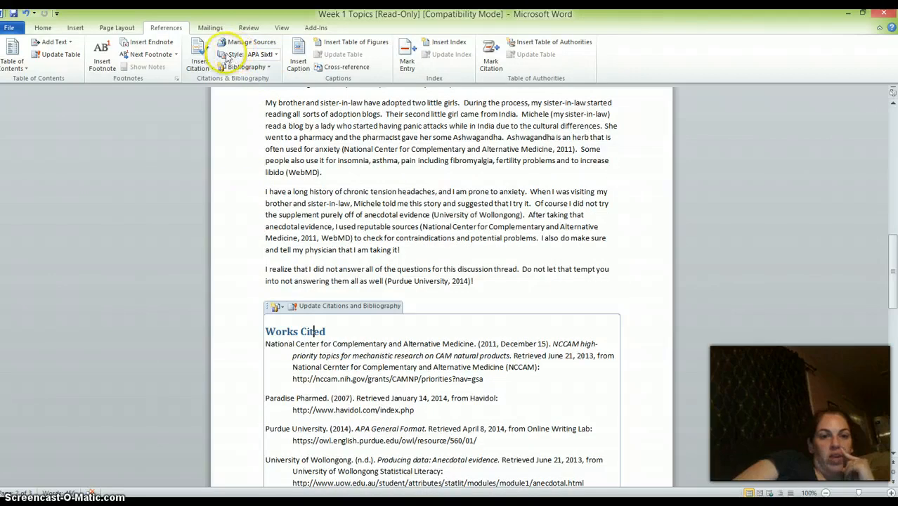
click(277, 54)
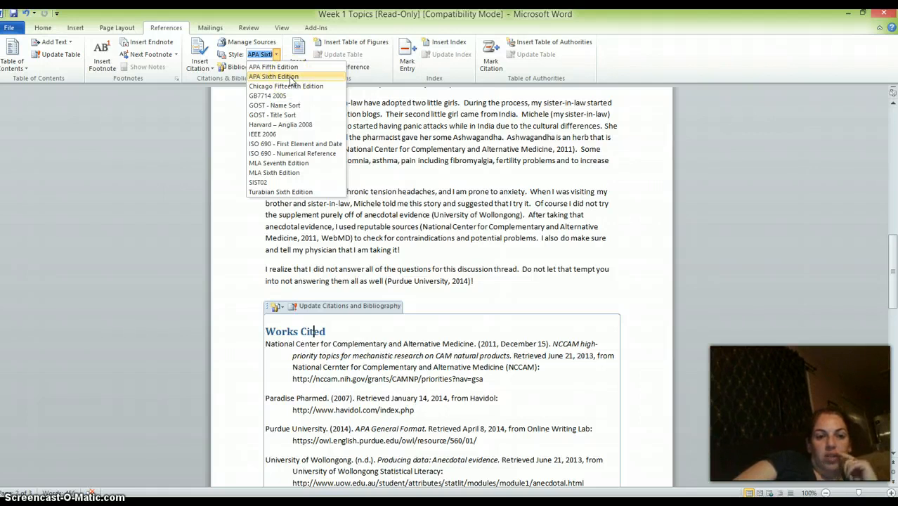
click(309, 163)
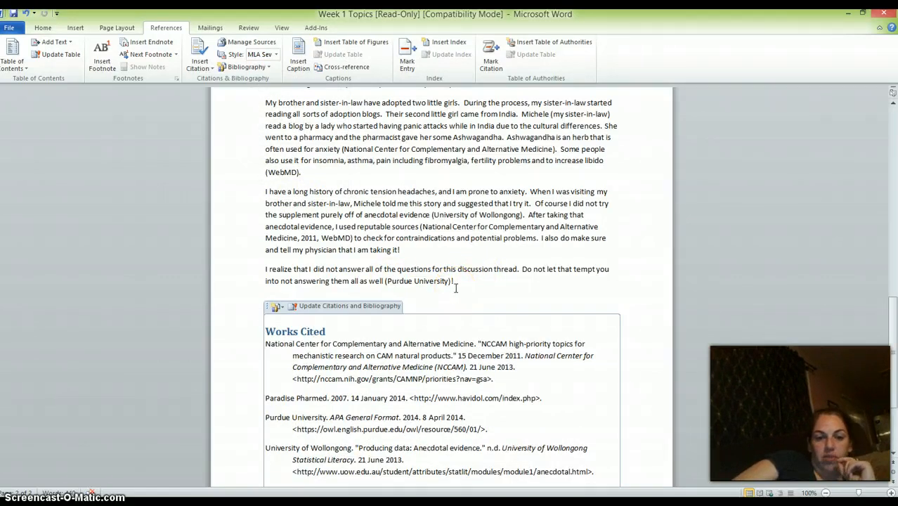
scroll(567, 258, down, 2)
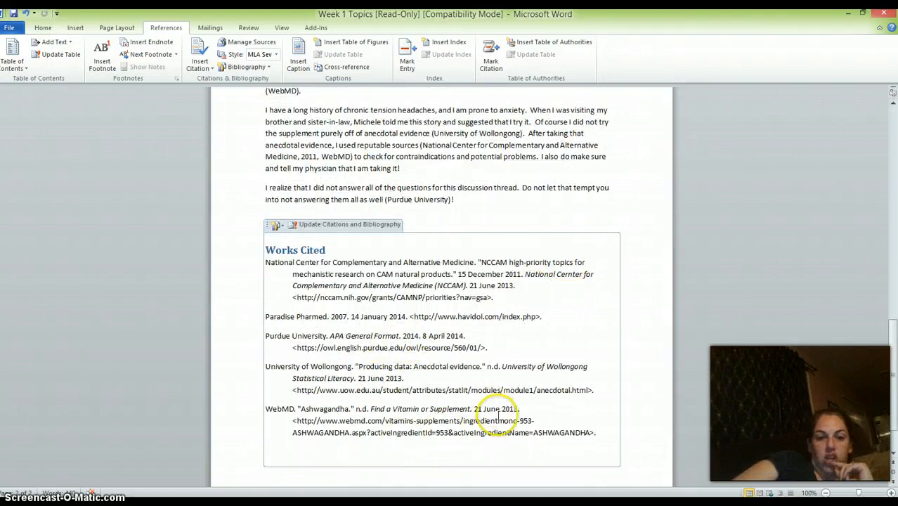
scroll(497, 419, up, 3)
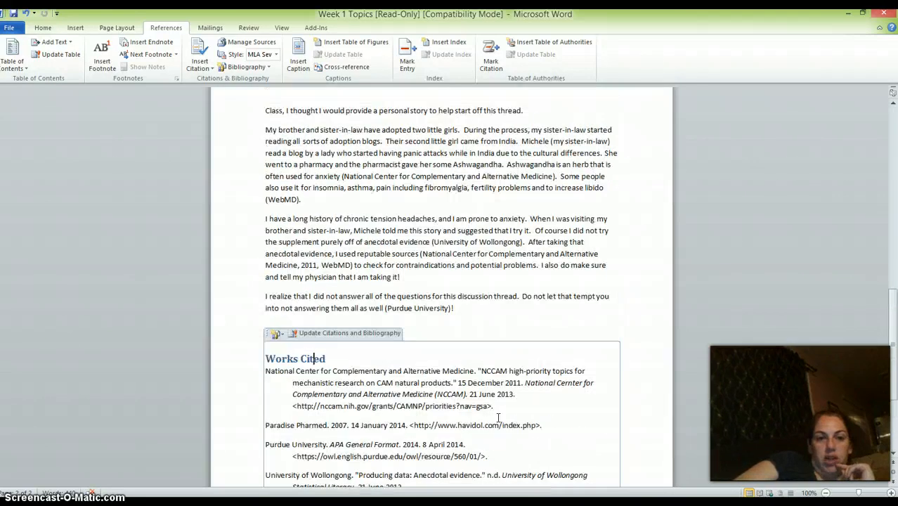
Set the citation style back to APA Sixth Edition and look over the Works Cited entries
click(276, 54)
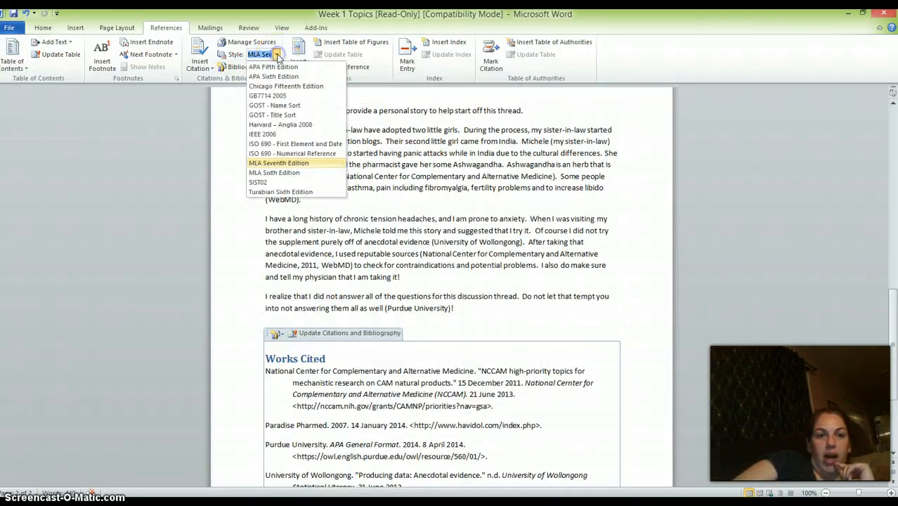
click(281, 76)
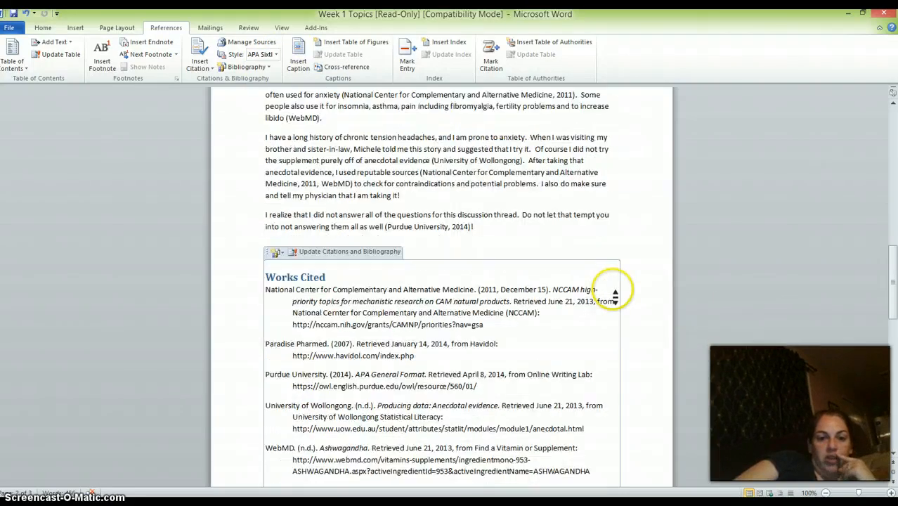
scroll(614, 296, down, 3)
scroll(614, 296, up, 2)
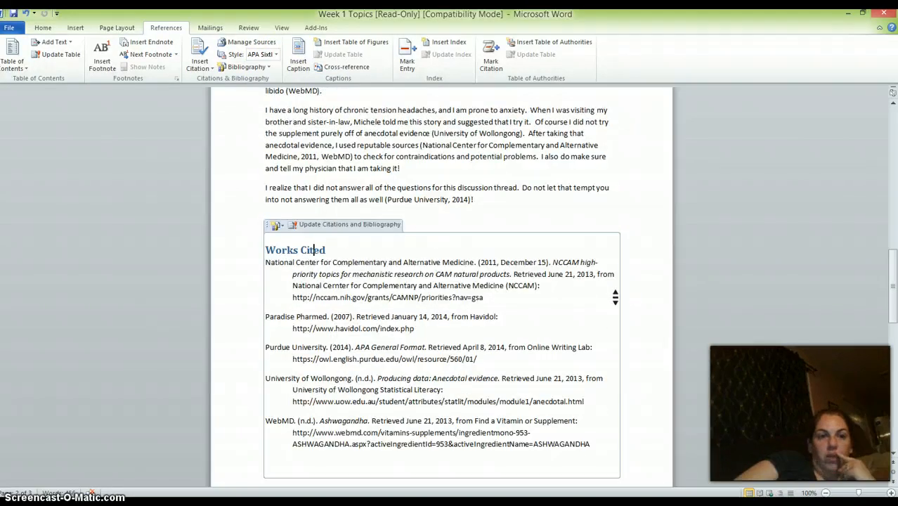
scroll(615, 297, up, 1)
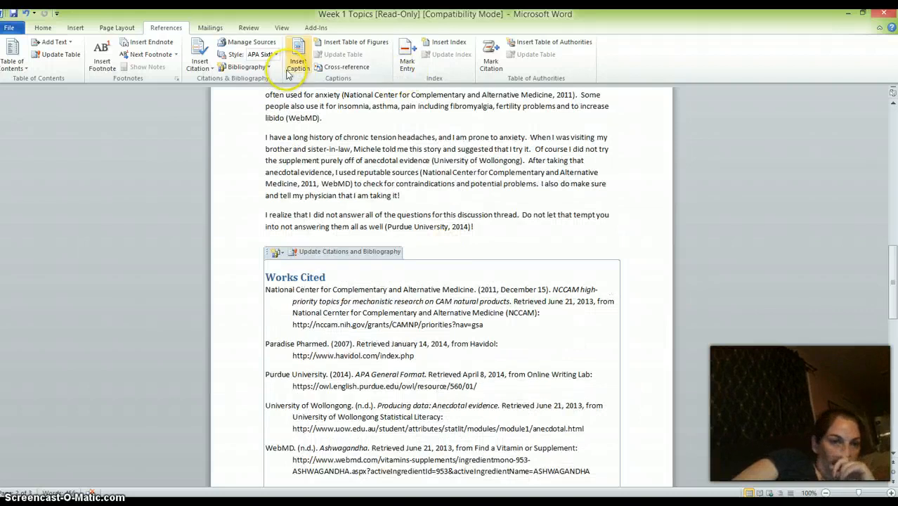
Check the cited sources in the Source Manager, and delete the Purdue University citation from the post's last sentence
click(245, 41)
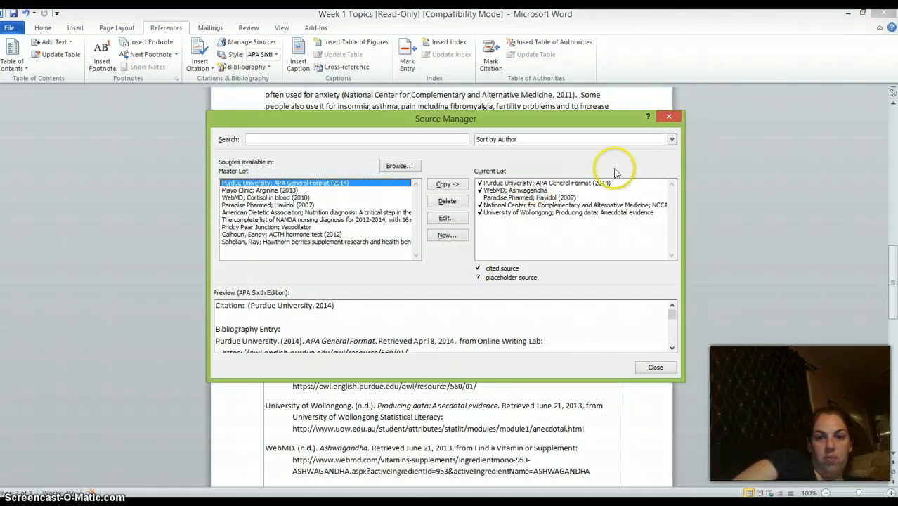
click(665, 117)
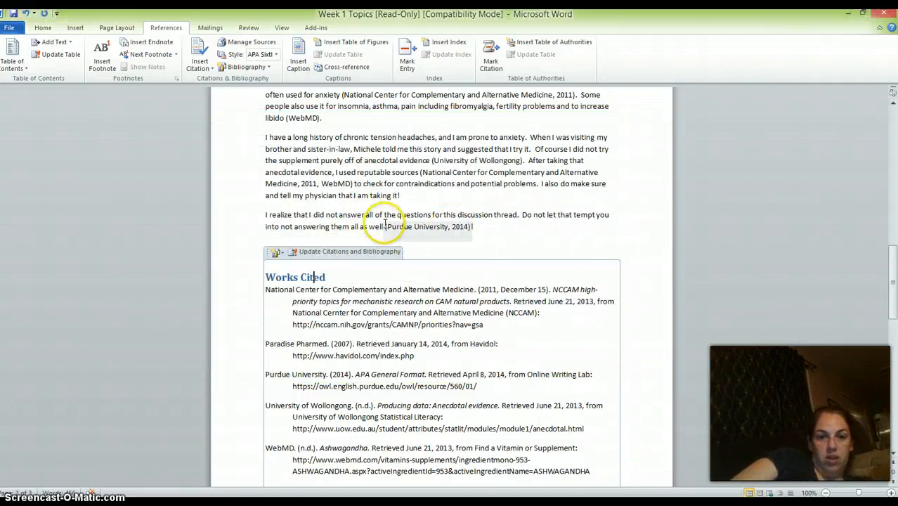
click(386, 226)
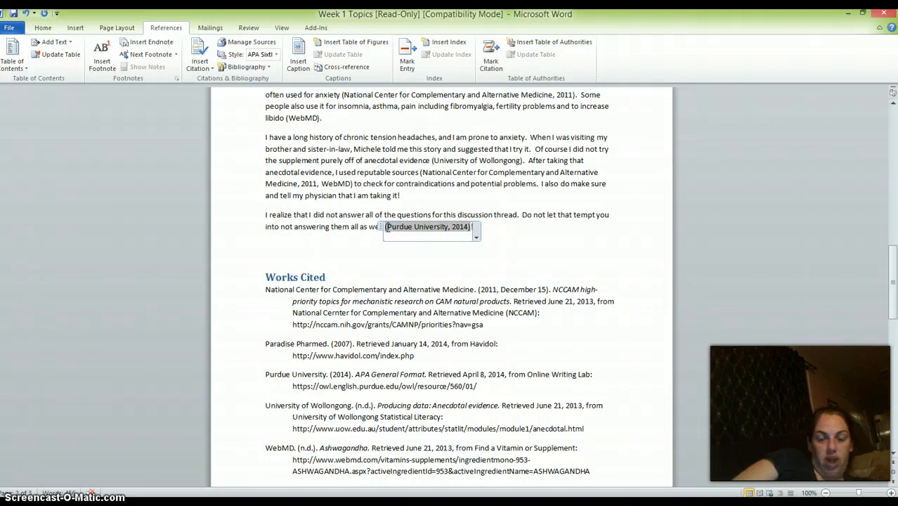
key(space)
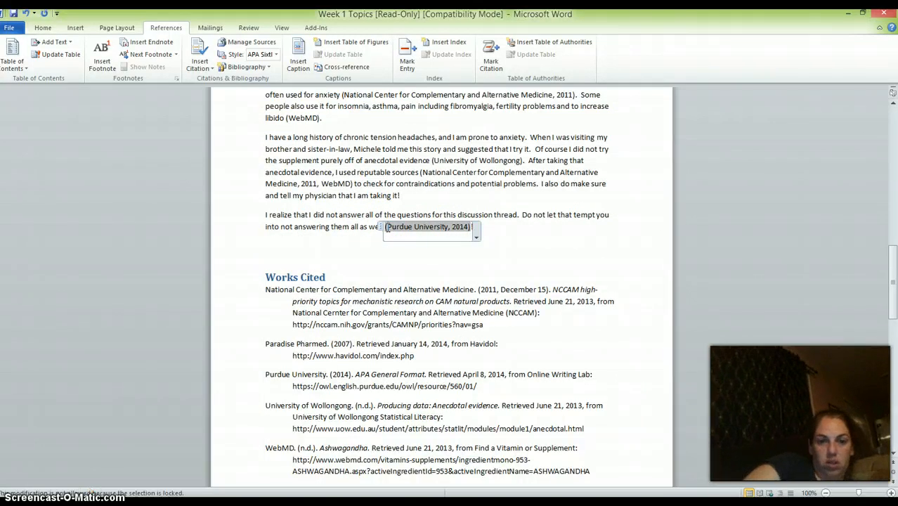
click(383, 226)
key(BackSpace)
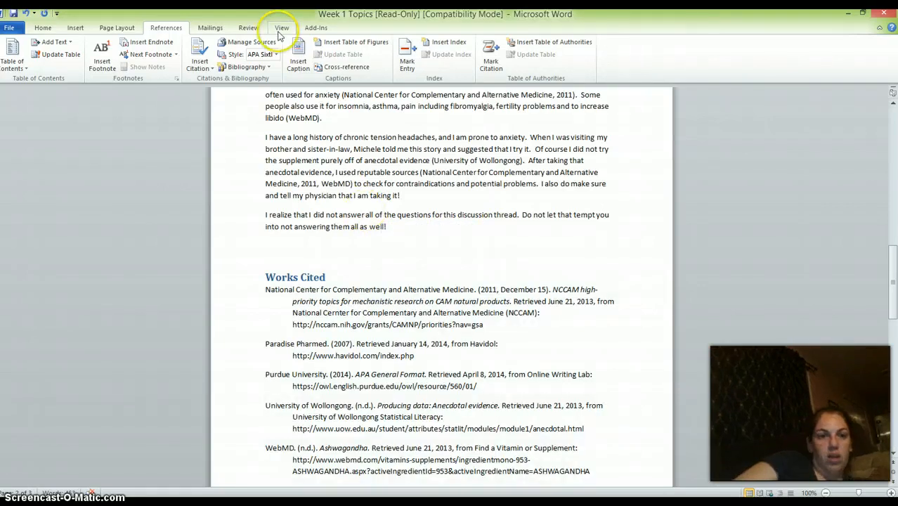
Delete the Purdue University and Paradise Pharmed sources from the Source Manager's current list and update the Works Cited section
click(249, 41)
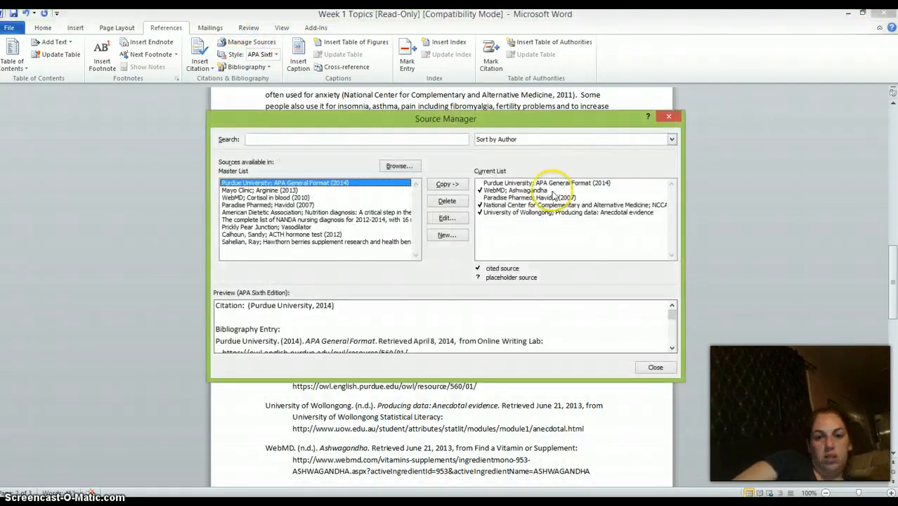
click(563, 184)
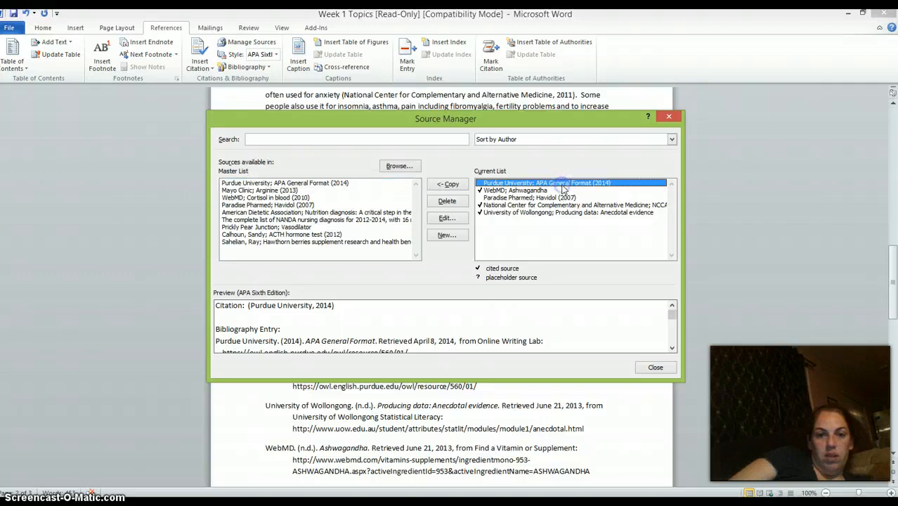
click(447, 201)
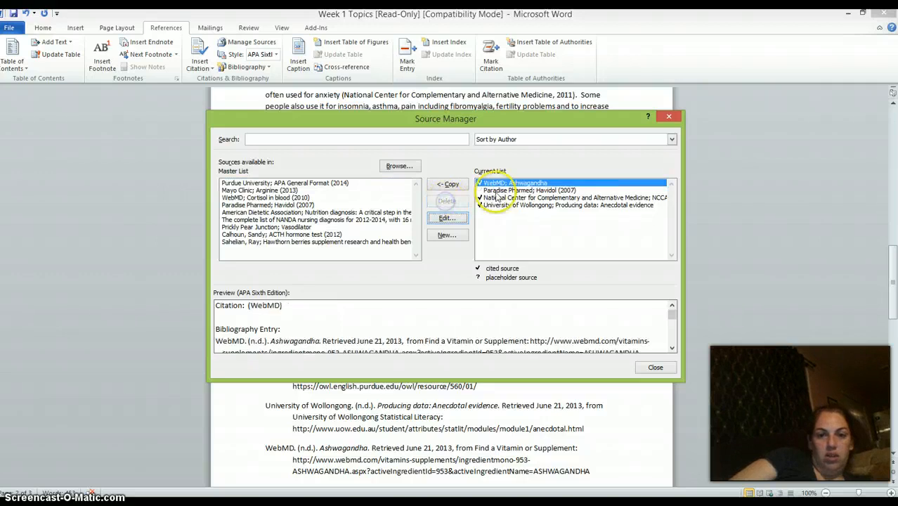
click(502, 191)
click(448, 201)
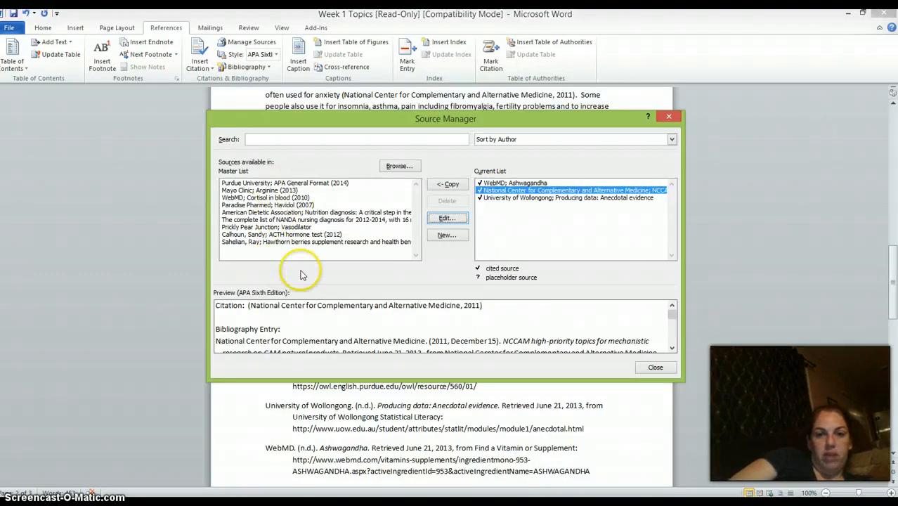
click(669, 117)
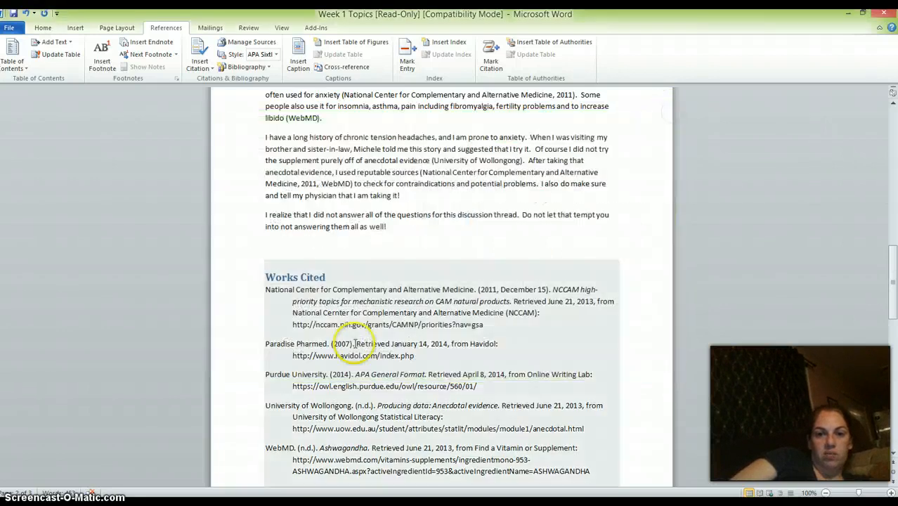
click(311, 276)
click(326, 253)
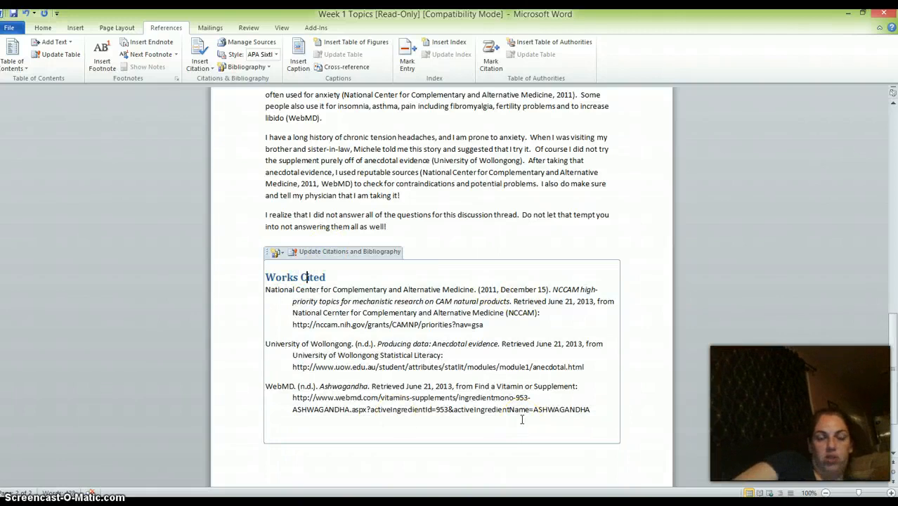
Select the whole discussion post from its opening line through the last entry of the Works Cited section
scroll(521, 418, up, 3)
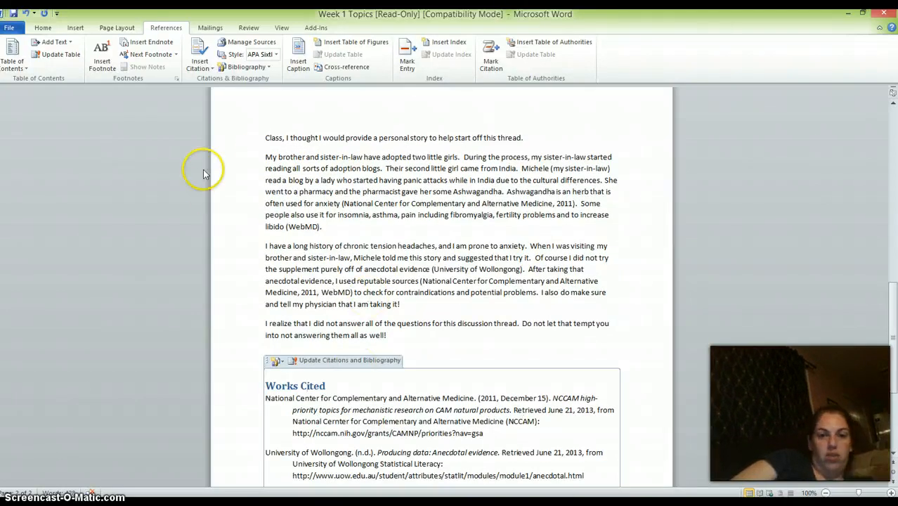
drag(237, 129, 249, 448)
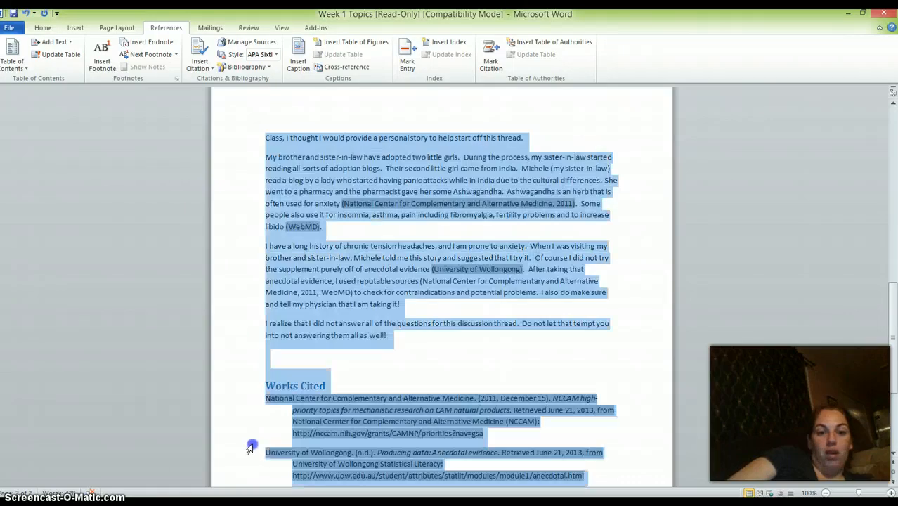
drag(261, 485, 236, 434)
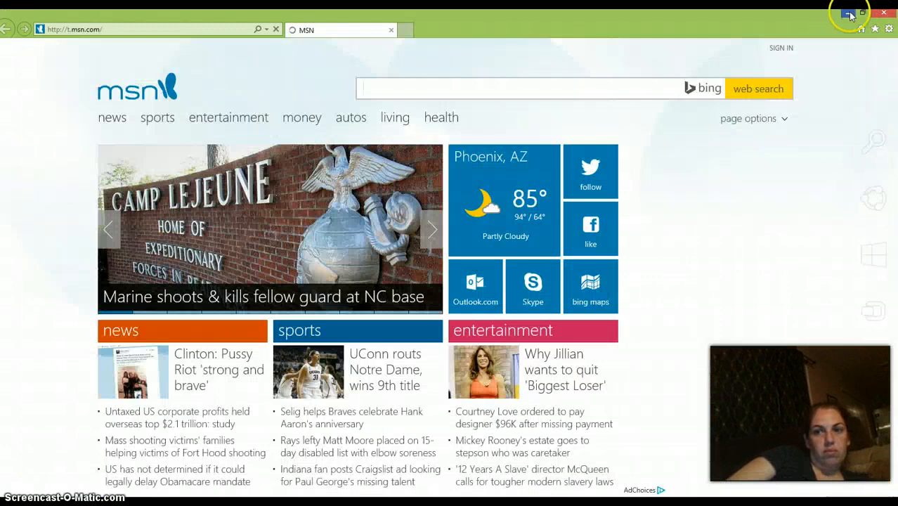
click(848, 13)
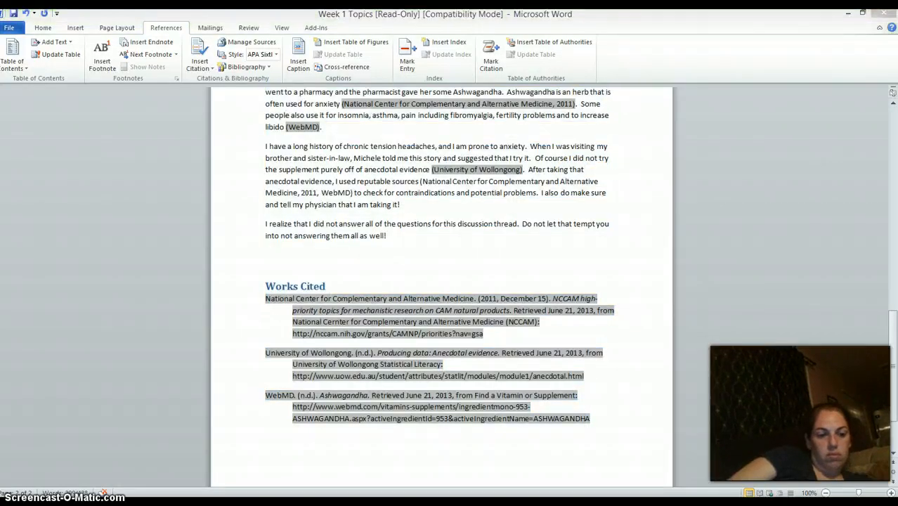
click(77, 504)
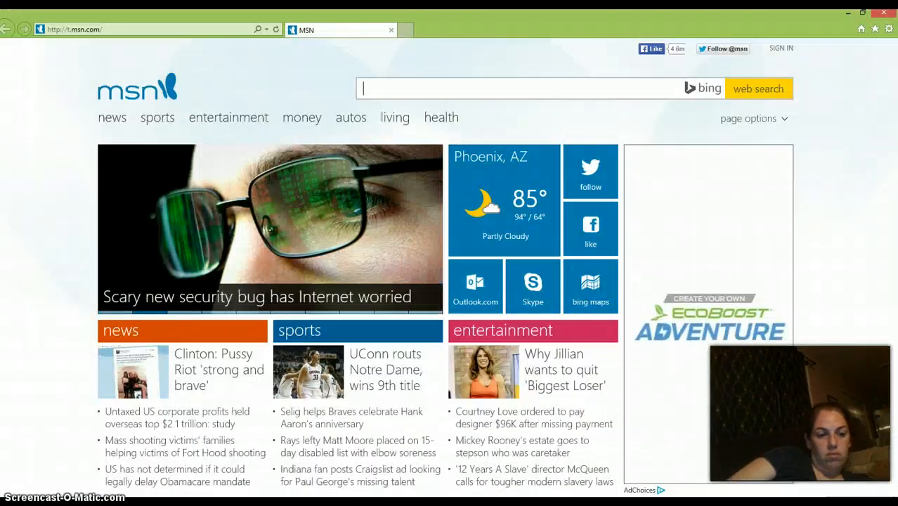
click(10, 504)
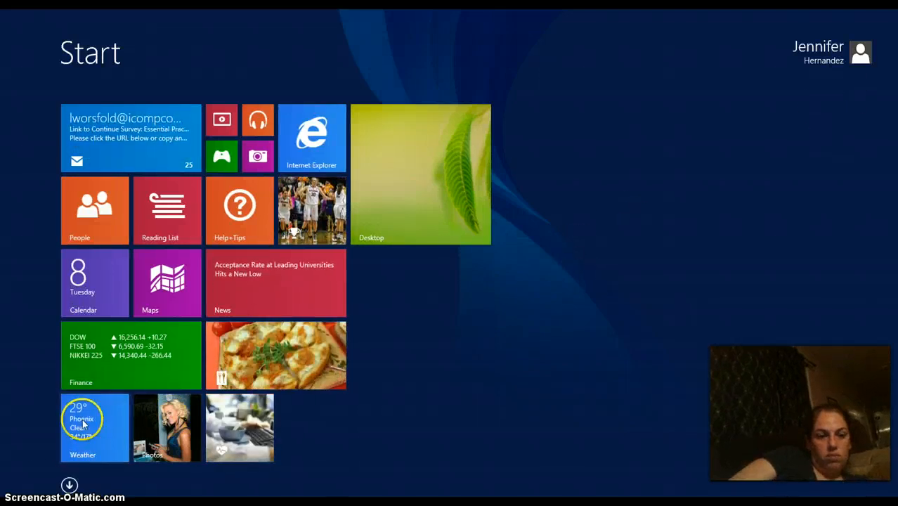
click(446, 184)
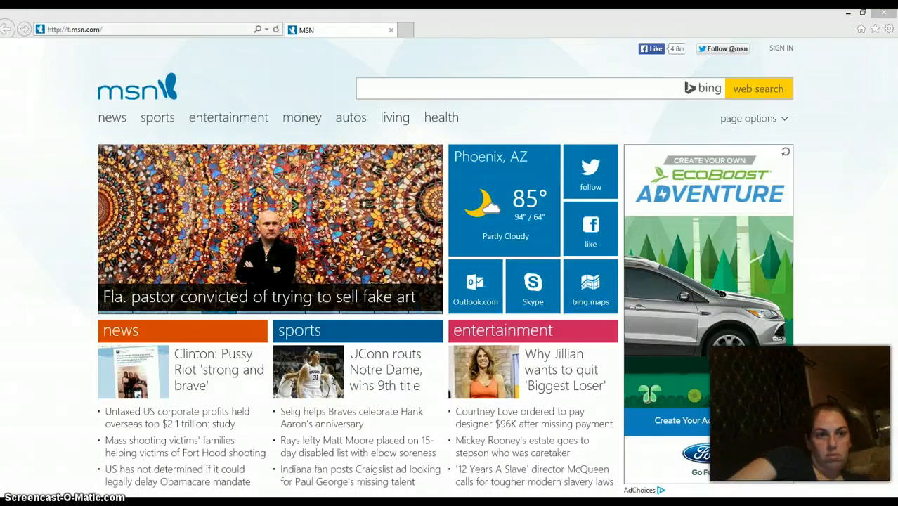
click(831, 30)
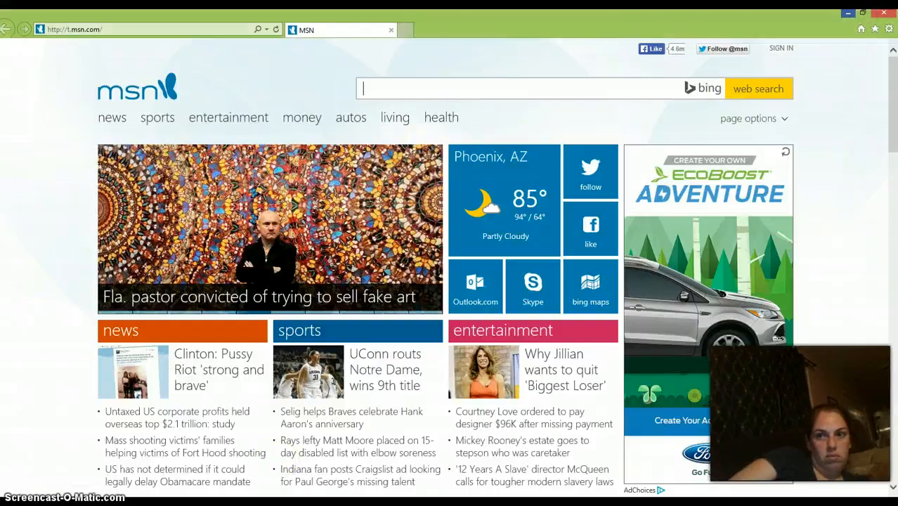